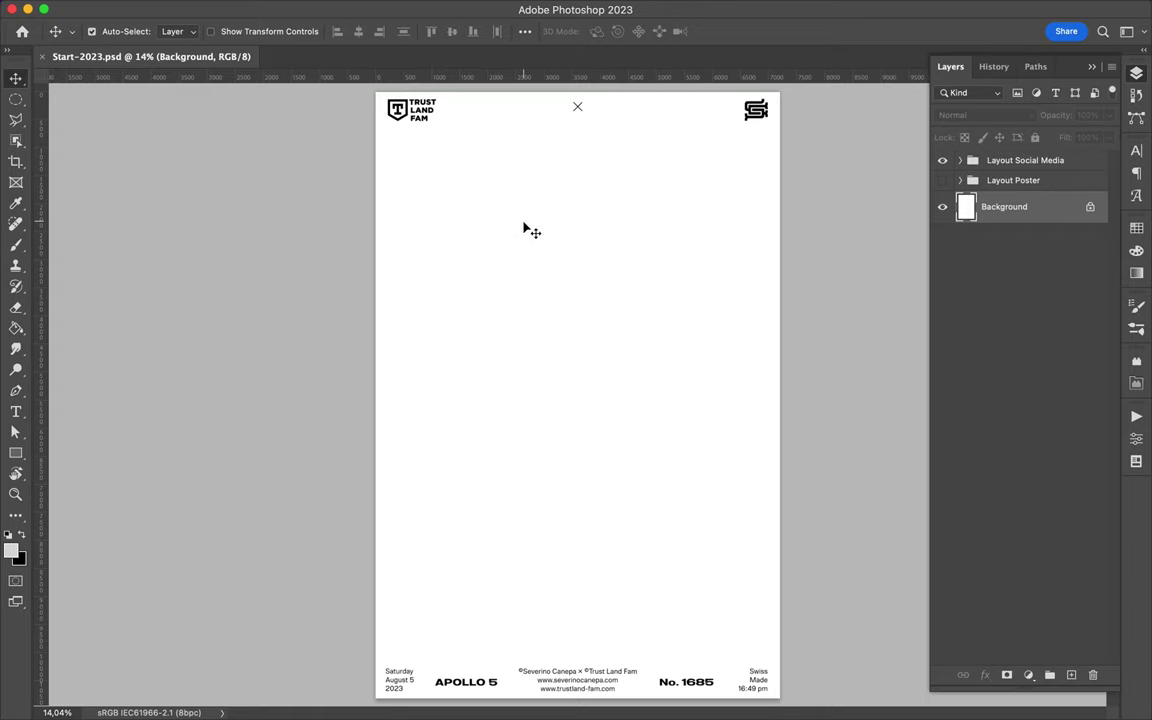
- Add an It text layer near the top left and enlarge it
key(t)
click(467, 297)
key(ctrl+t)
drag(470, 300, 643, 445)
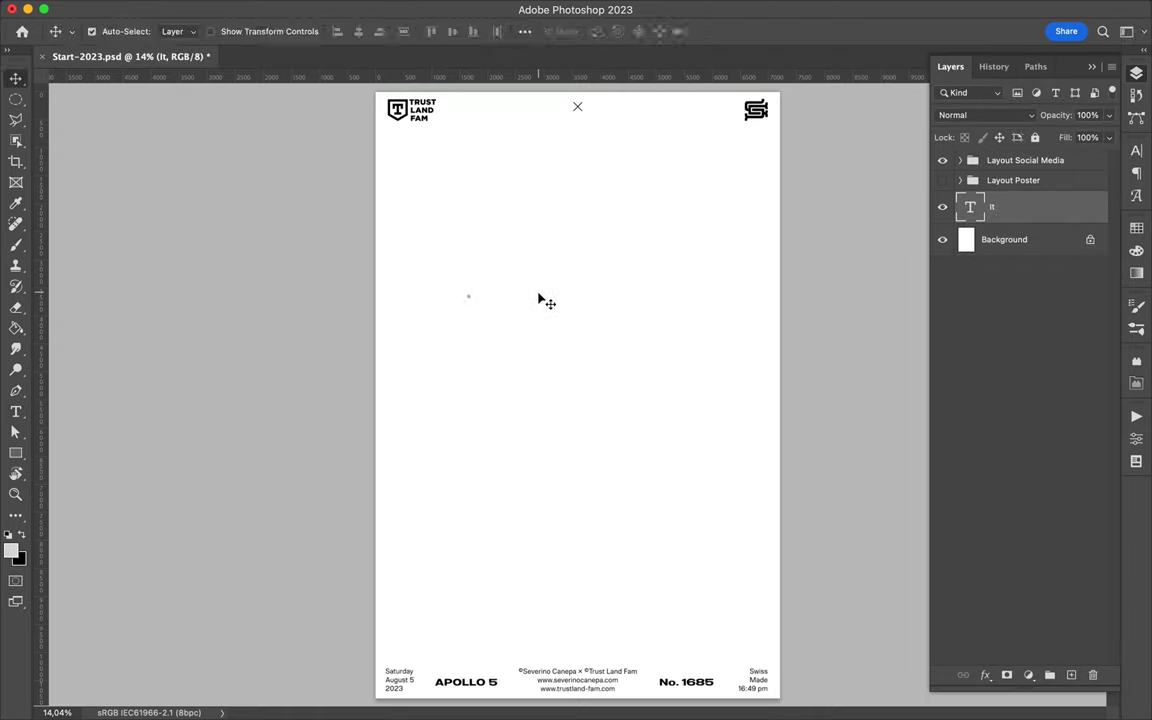
key(Return)
- Set It in Le Murmure and shrink it to 158.94 pt
click(1136, 150)
click(990, 174)
text(rmure)
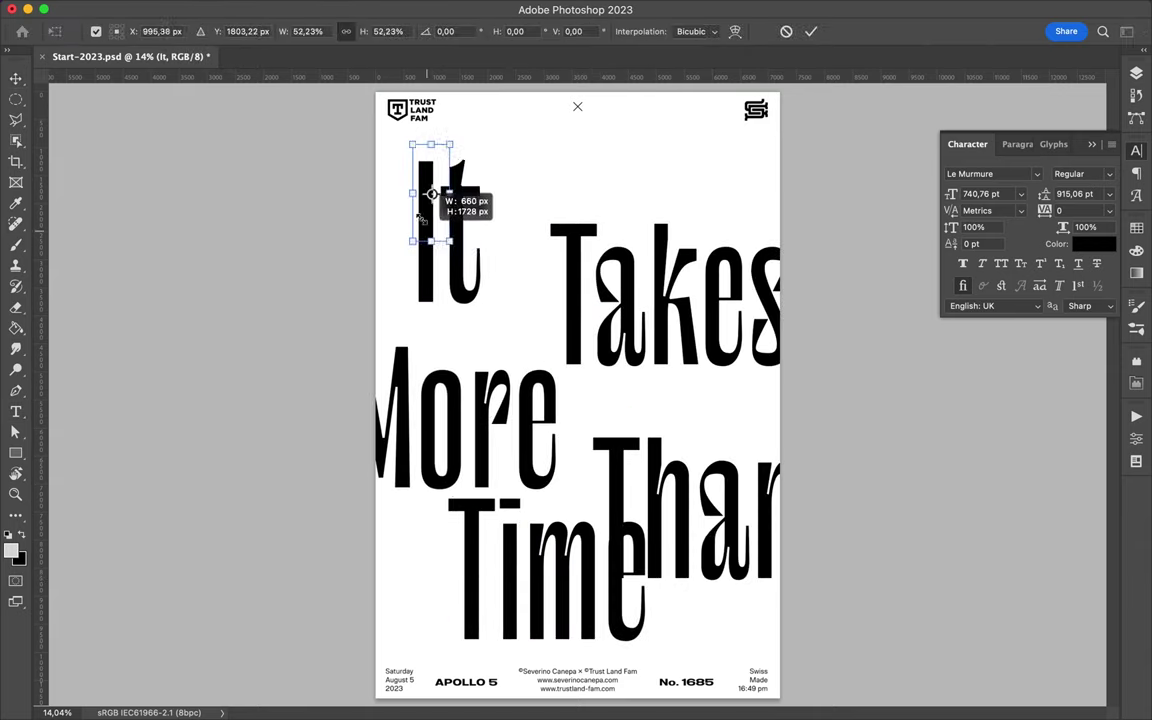
drag(424, 203, 420, 198)
key(Return)
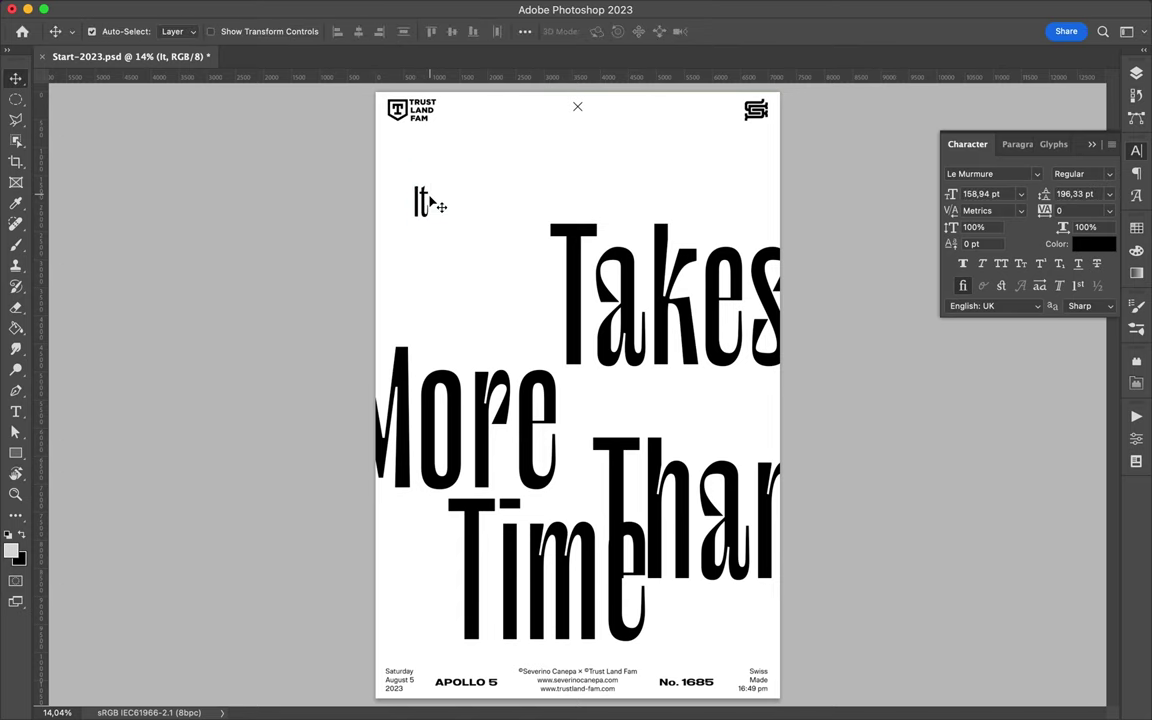
key(u)
click(177, 31)
- Draw a wide white, black-outlined box and a smaller square around It
key(Escape)
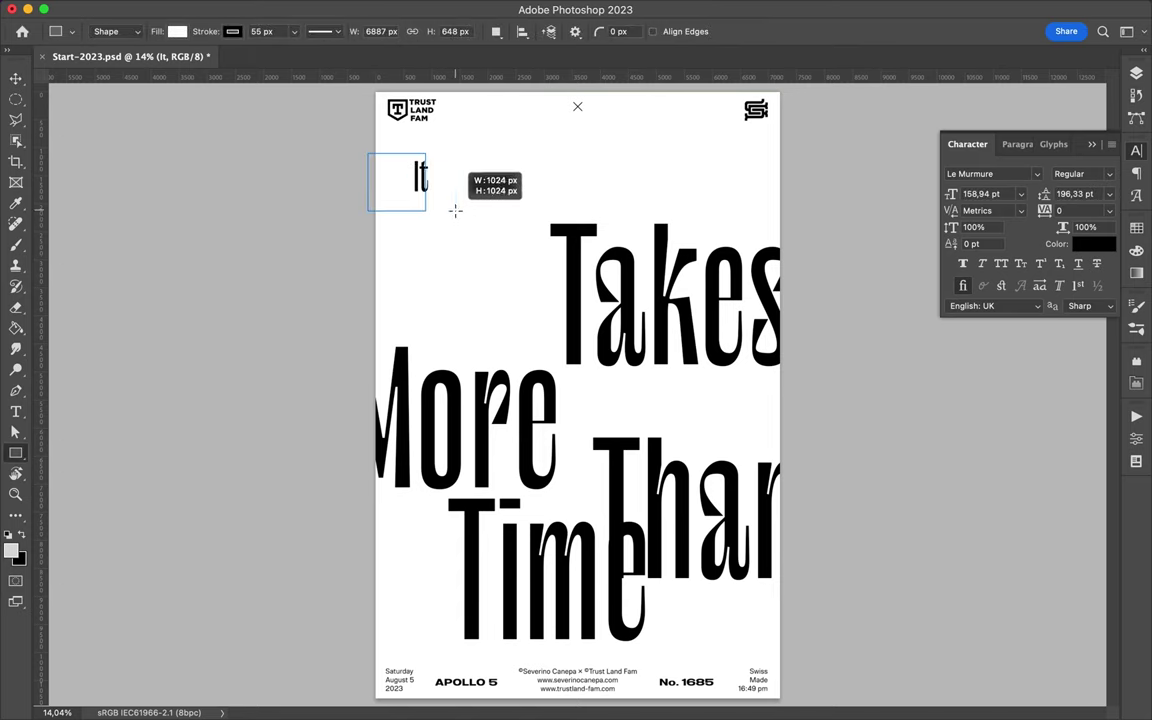
drag(478, 217, 472, 213)
drag(1000, 338, 1013, 378)
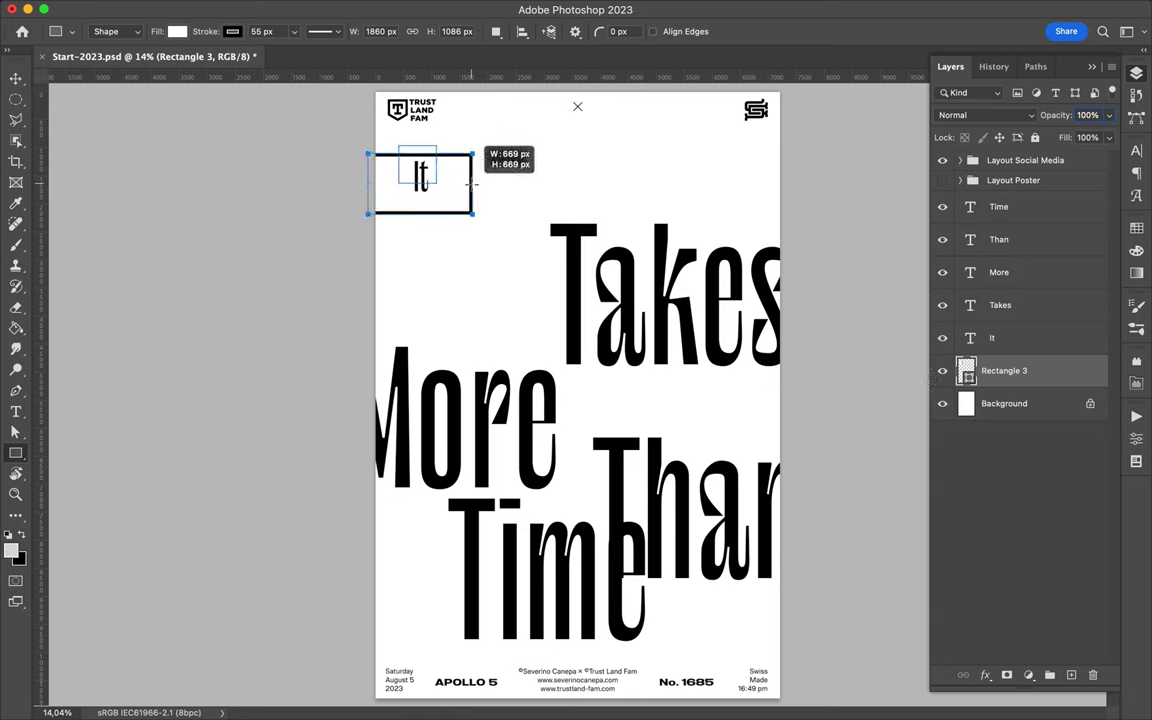
- Move the It text inside the square frame
key(v)
double_click(424, 172)
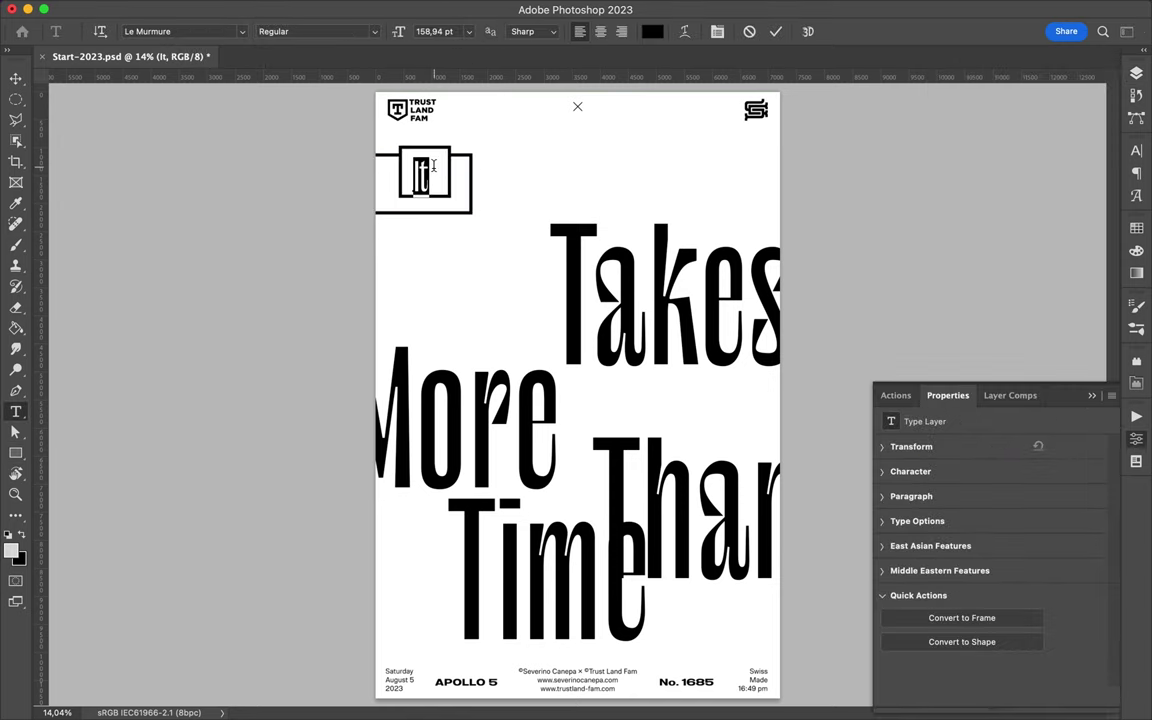
key(Escape)
key(v)
drag(417, 175, 425, 180)
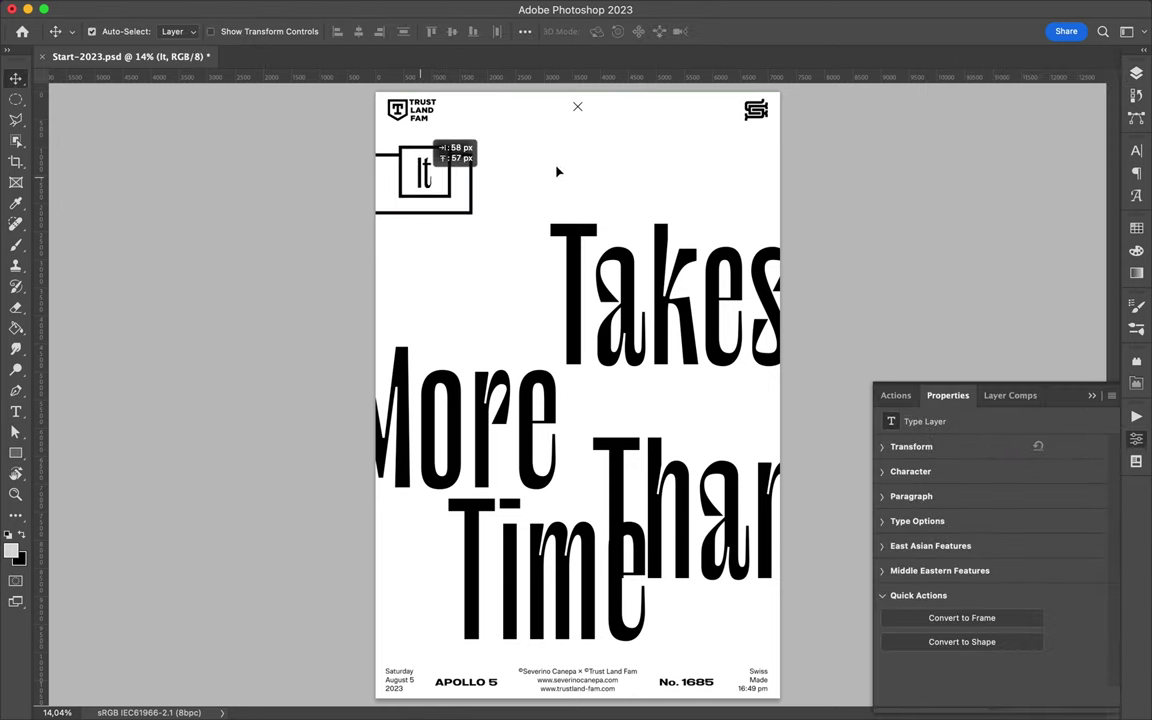
drag(562, 172, 426, 184)
- Duplicate the square frame, offset the copy slightly, and send the original behind it
click(438, 197)
click(555, 185)
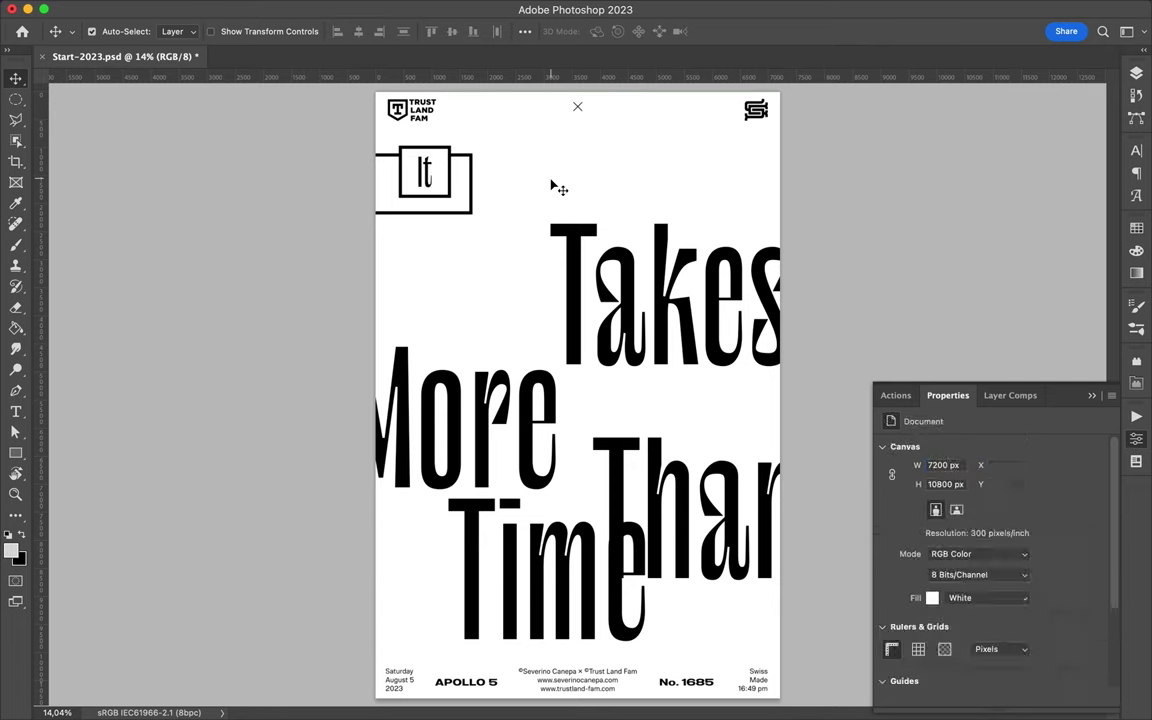
click(438, 197)
key(F7)
drag(438, 197, 443, 201)
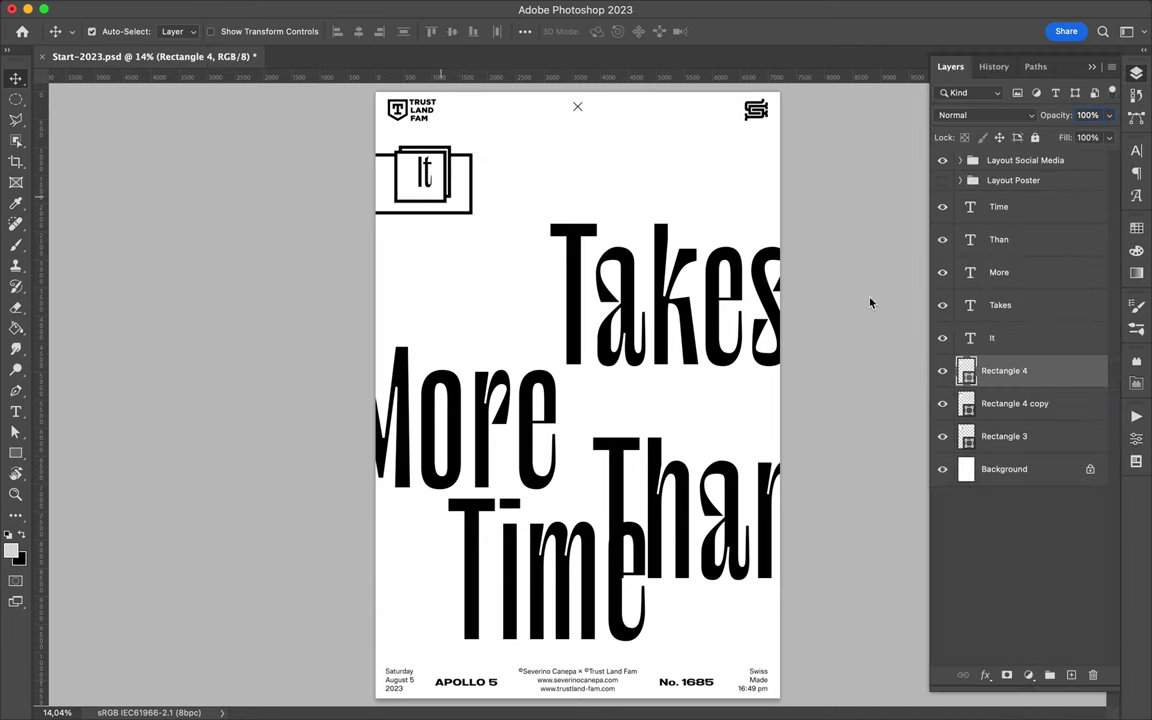
key(ctrl+bracketleft)
drag(655, 262, 630, 237)
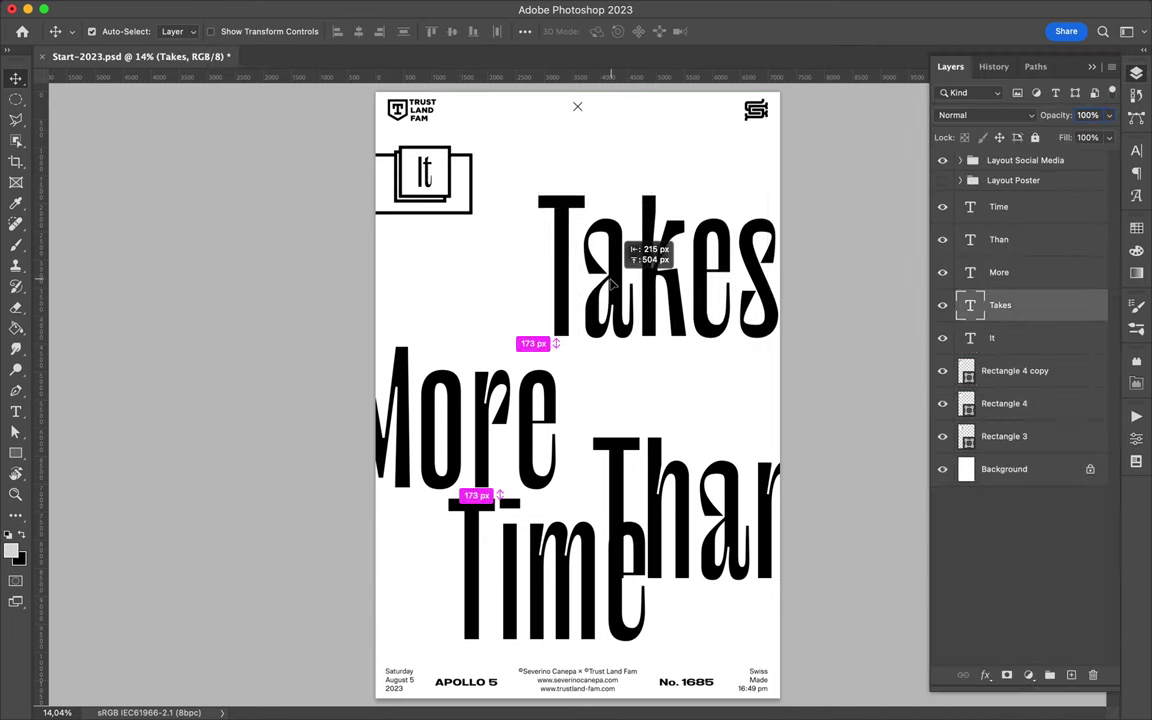
- Shrink More and Than to small words in the middle of the poster
click(462, 420)
key(ctrl+t)
drag(557, 490, 450, 360)
drag(377, 357, 486, 373)
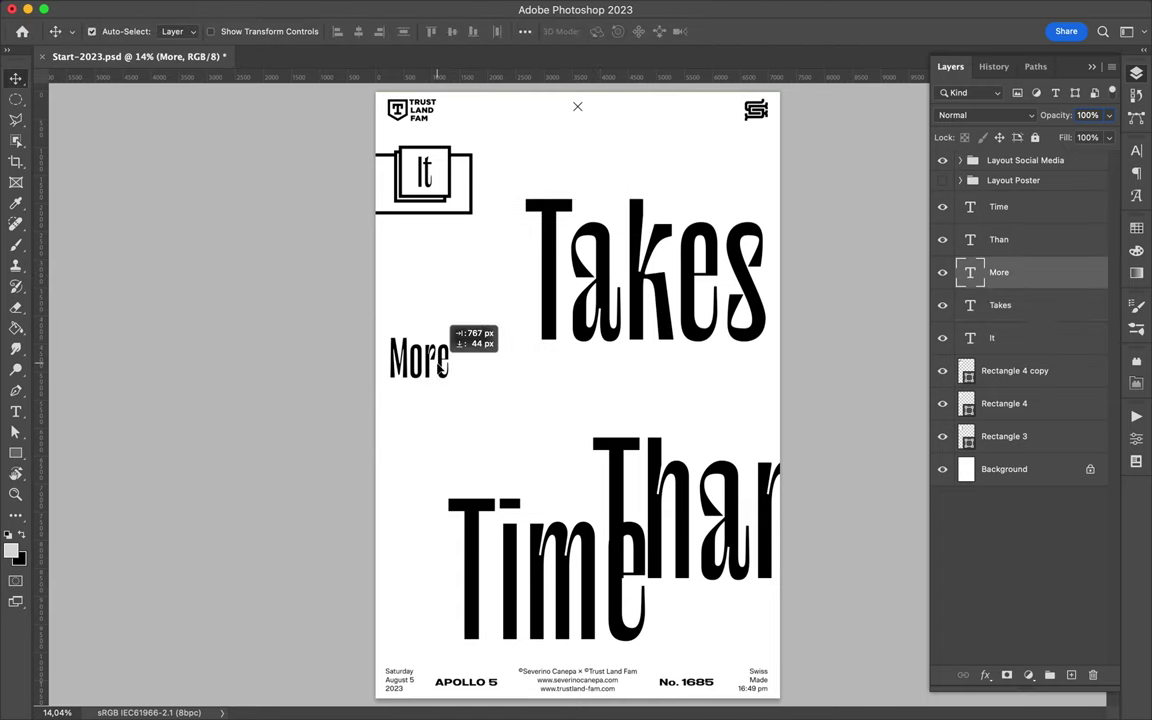
key(Return)
click(700, 470)
key(ctrl+t)
drag(785, 583, 672, 488)
key(Return)
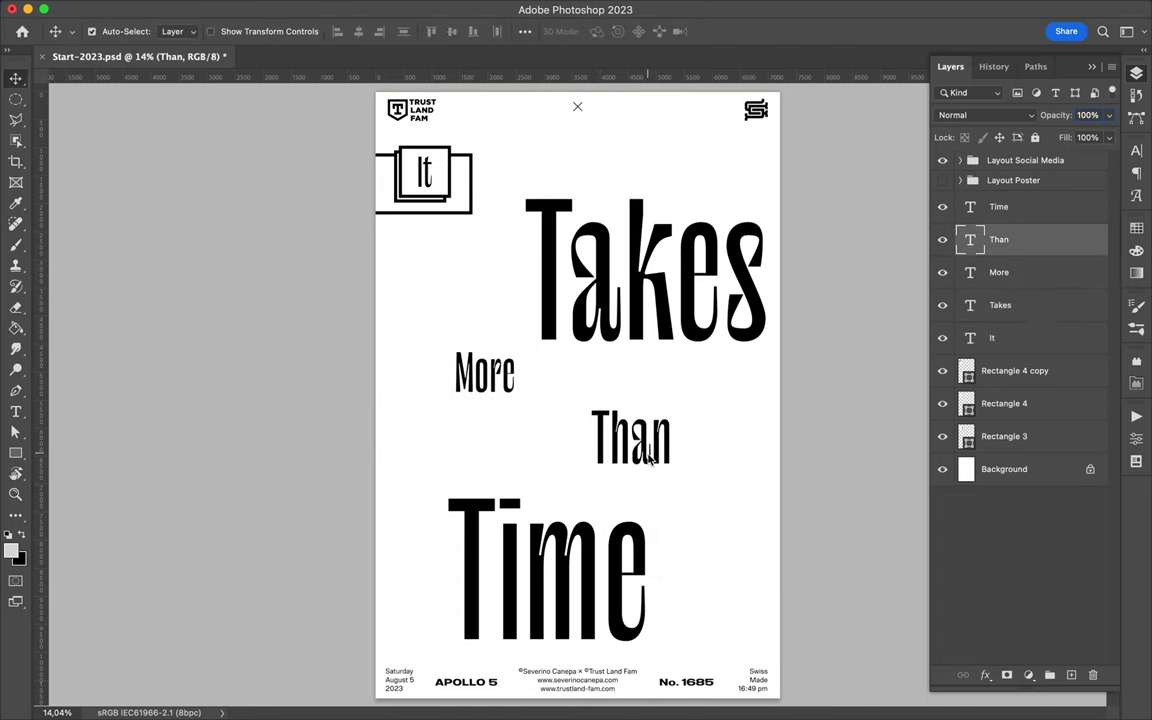
- Enlarge Time across the bottom of the poster and move Than up to the right
click(470, 515)
key(ctrl+t)
drag(450, 483, 388, 445)
key(Return)
key(ctrl+t)
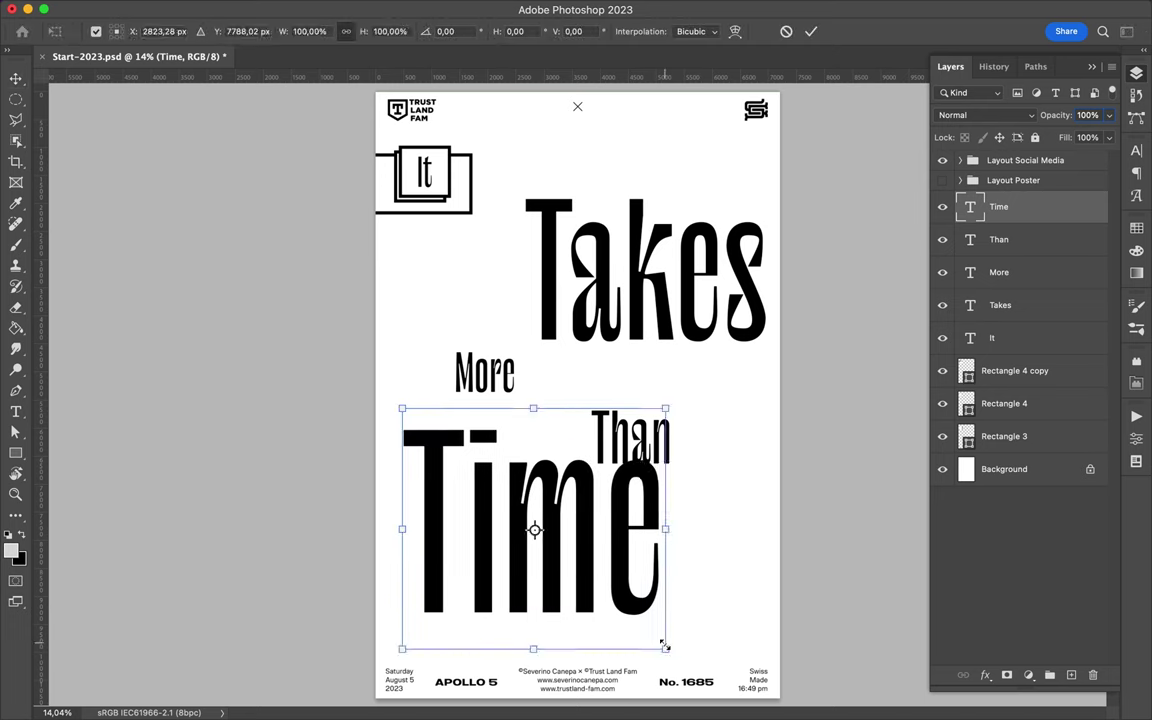
drag(645, 632, 690, 640)
key(Return)
drag(660, 437, 627, 398)
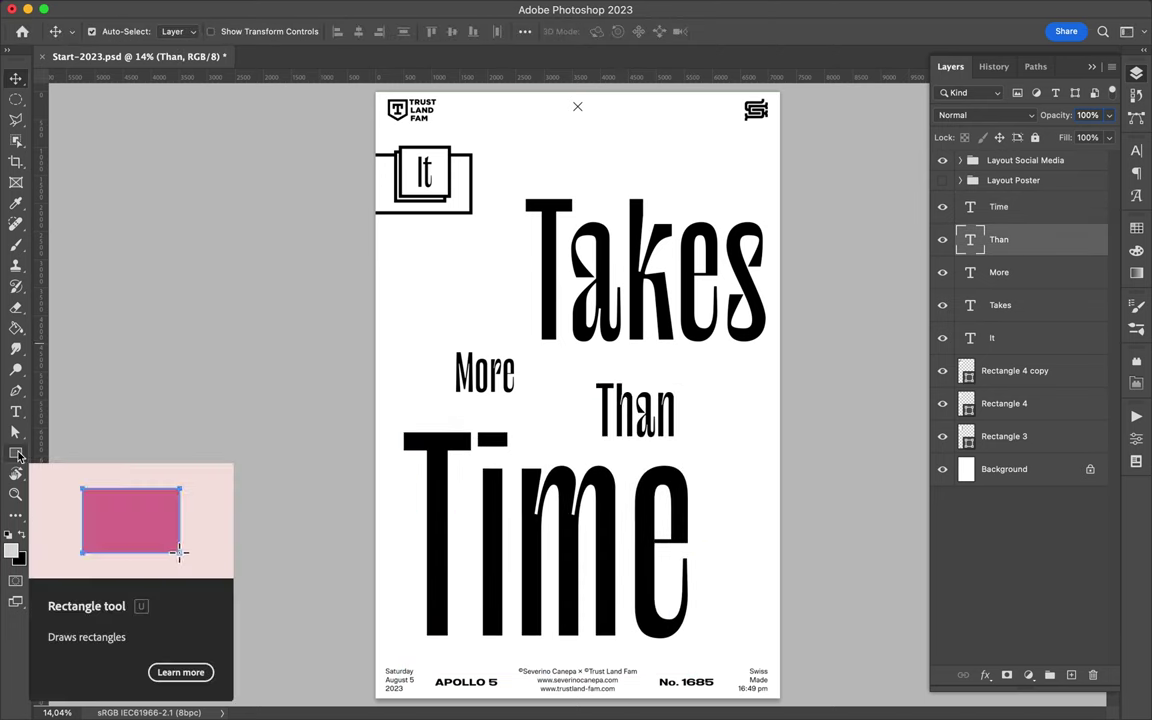
click(16, 453)
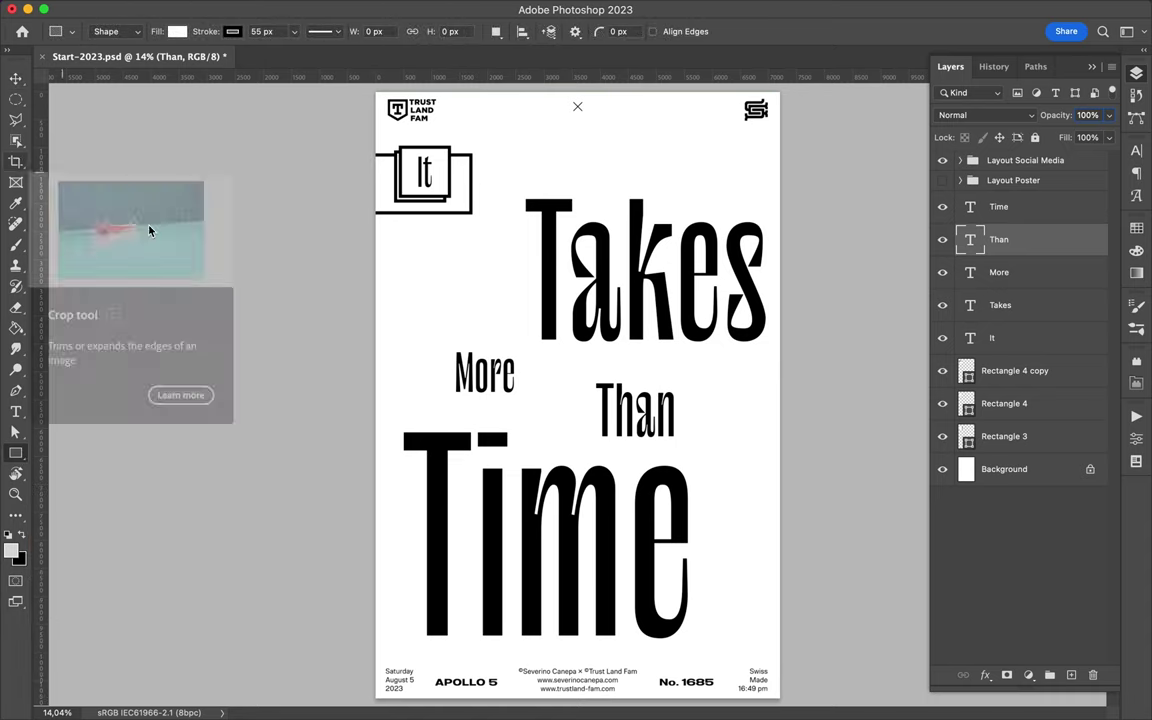
- Draw an outlined rectangle around Takes and place it behind the text
drag(514, 198, 780, 357)
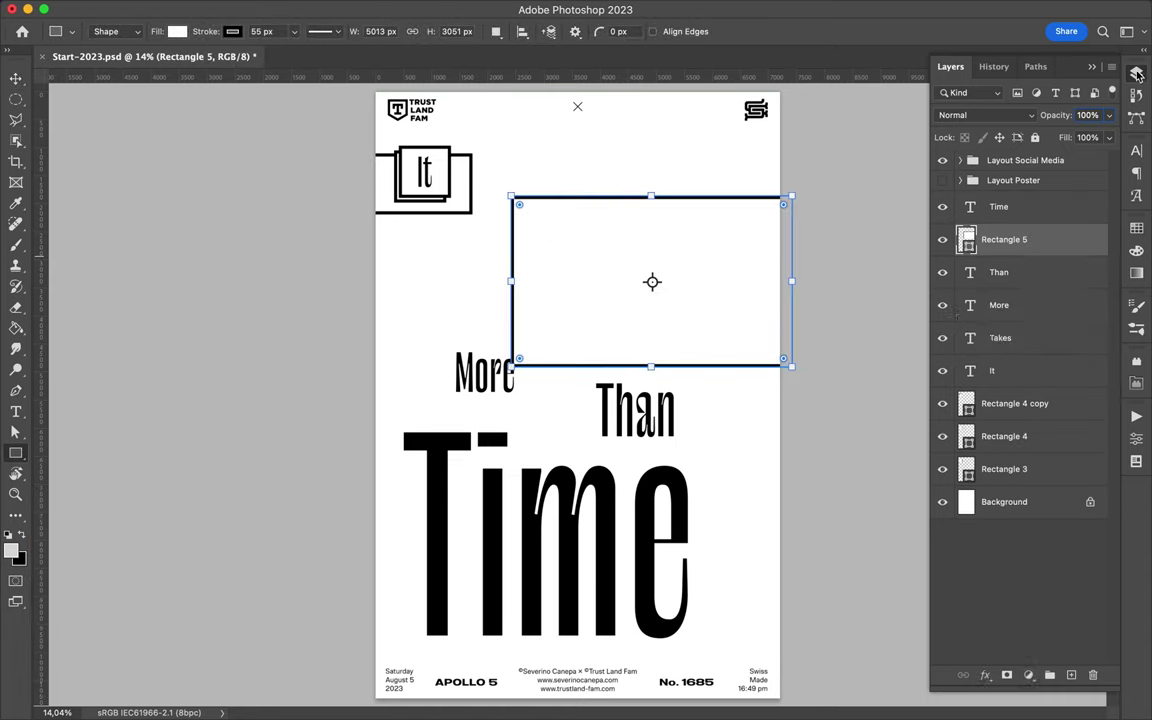
drag(1003, 239, 1003, 338)
key(v)
drag(628, 349, 625, 349)
- Vertically centre Takes within its rectangle
key(a)
click(385, 31)
key(v)
click(640, 260)
click(497, 92)
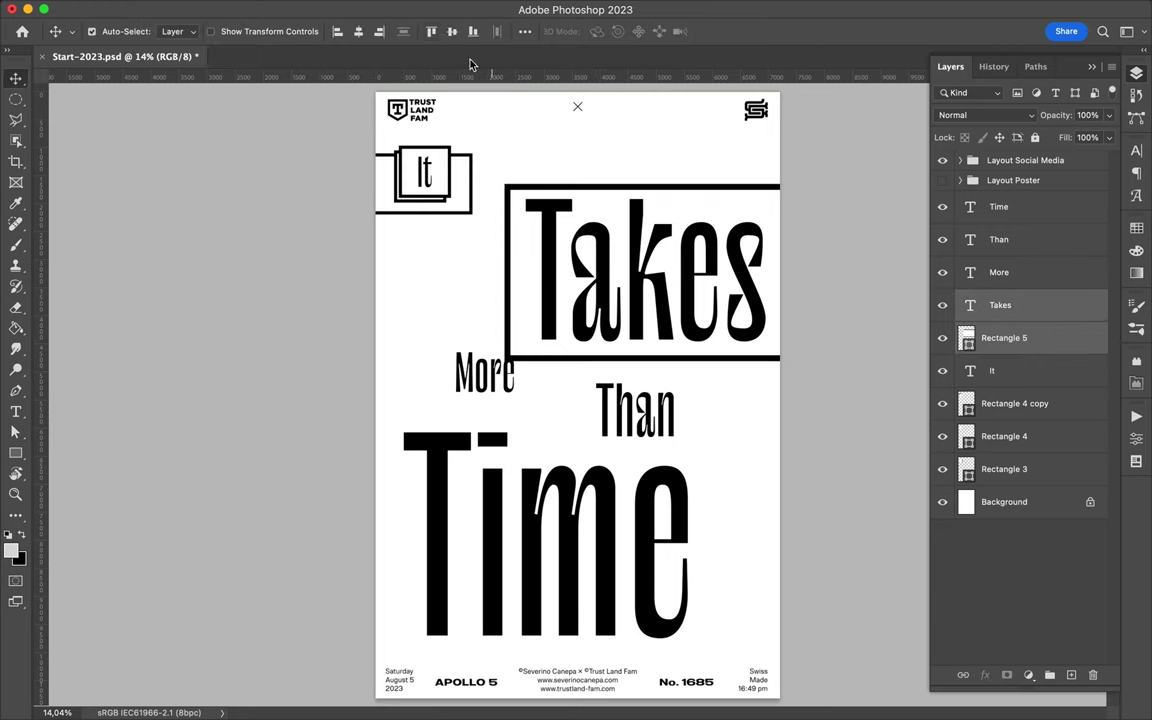
click(452, 33)
- Thicken the Takes box outline to 145 px
key(a)
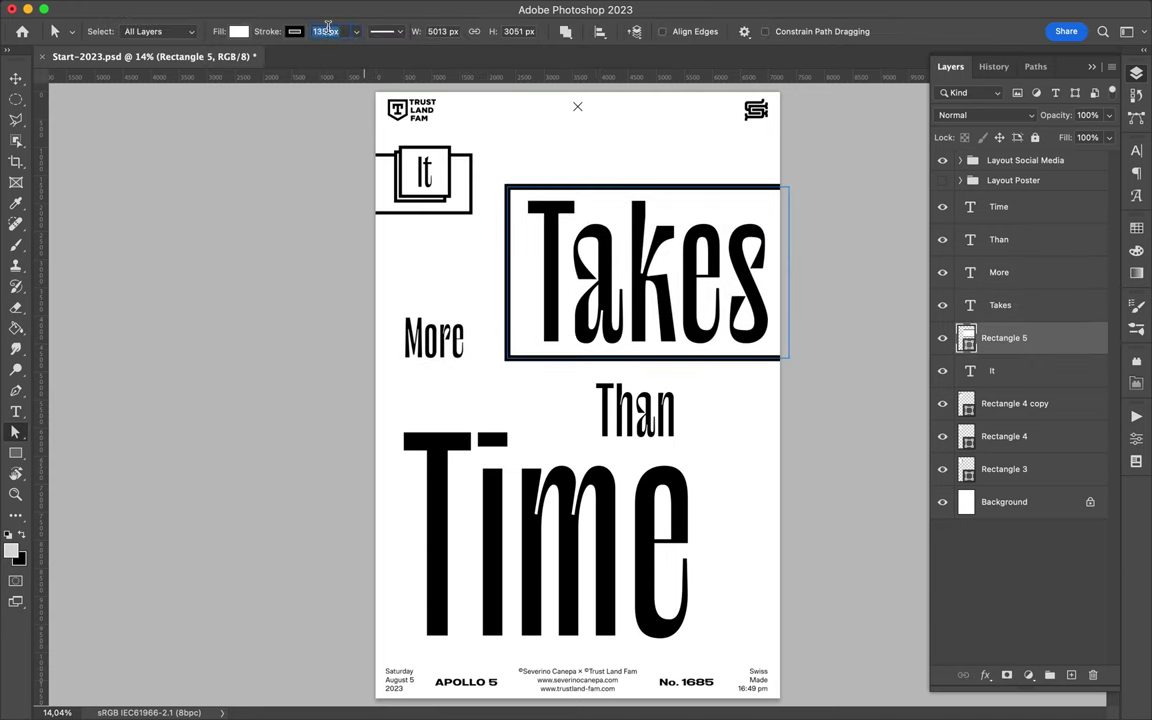
key(v)
key(a)
key(v)
key(a)
click(326, 31)
- Stack two down-right offset copies of the Takes box behind the original
key(v)
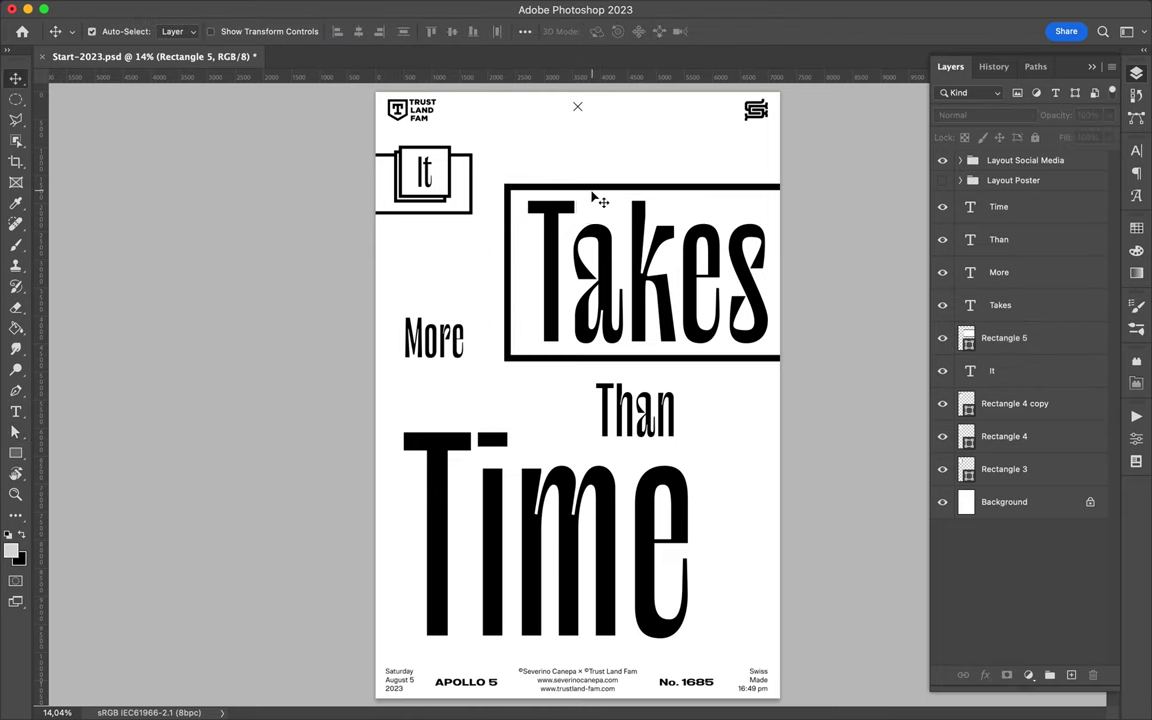
drag(597, 195, 607, 205)
drag(1012, 338, 1012, 370)
click(528, 372)
drag(528, 370, 536, 378)
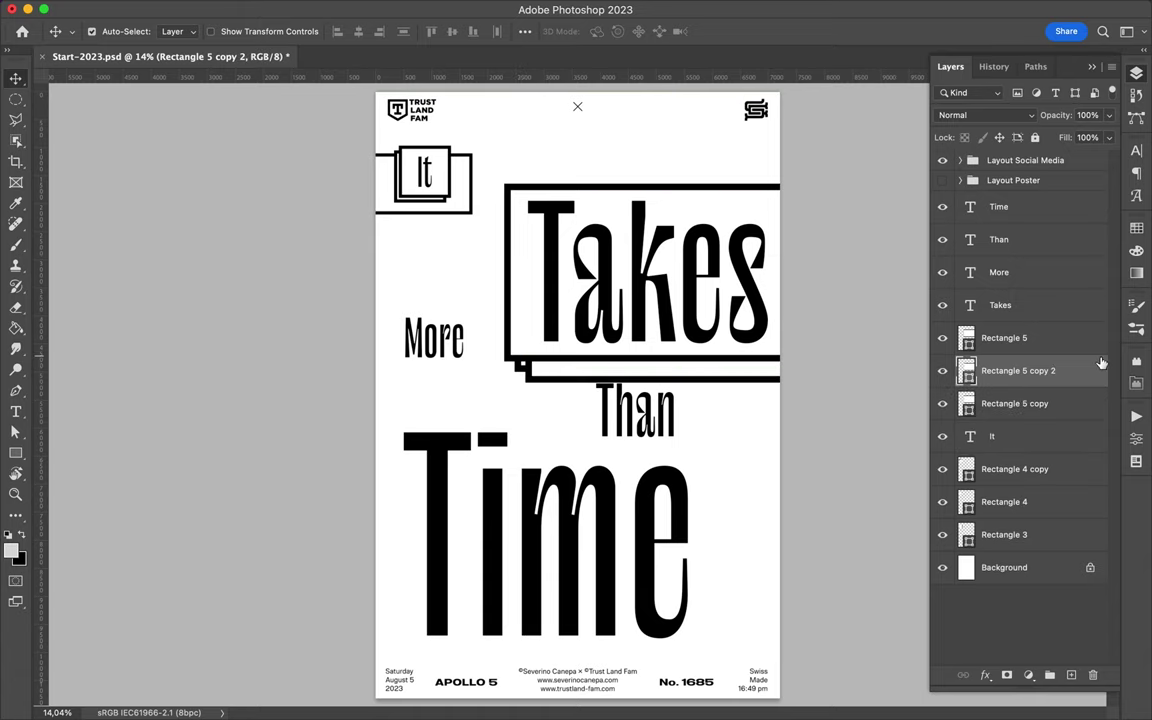
drag(1095, 370, 1020, 405)
drag(649, 425, 707, 437)
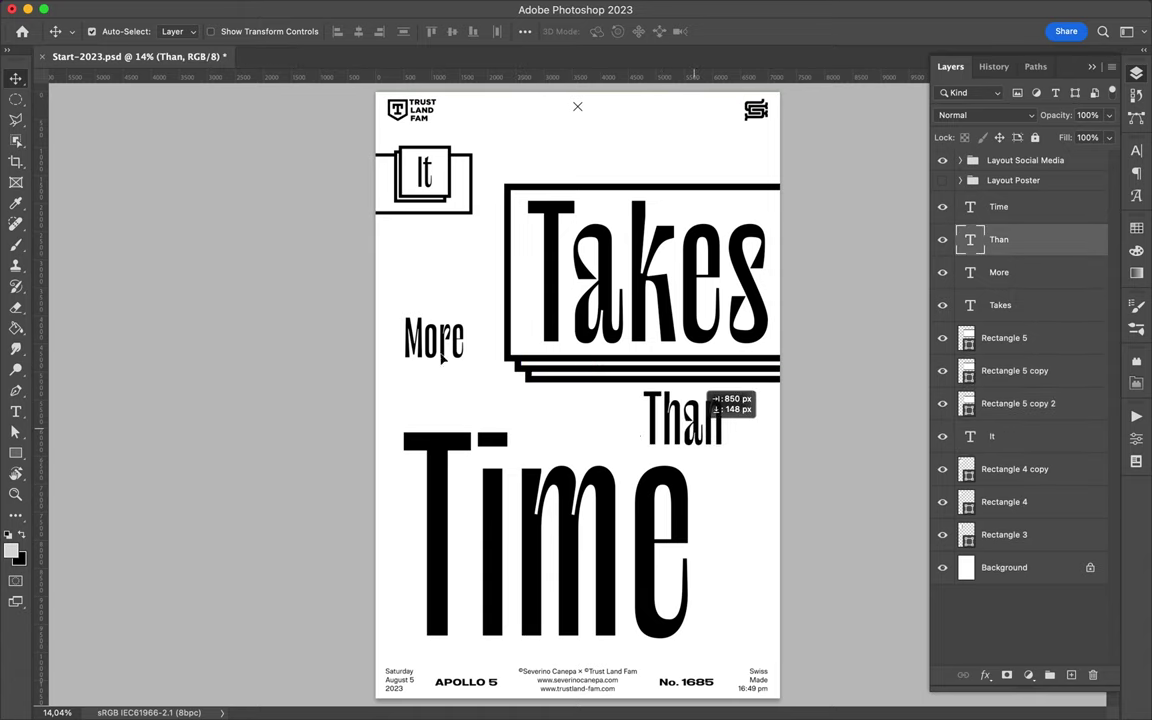
- Copy the Takes box down onto Time and enlarge it to frame the word
drag(442, 358, 440, 350)
click(548, 332)
drag(405, 471, 345, 522)
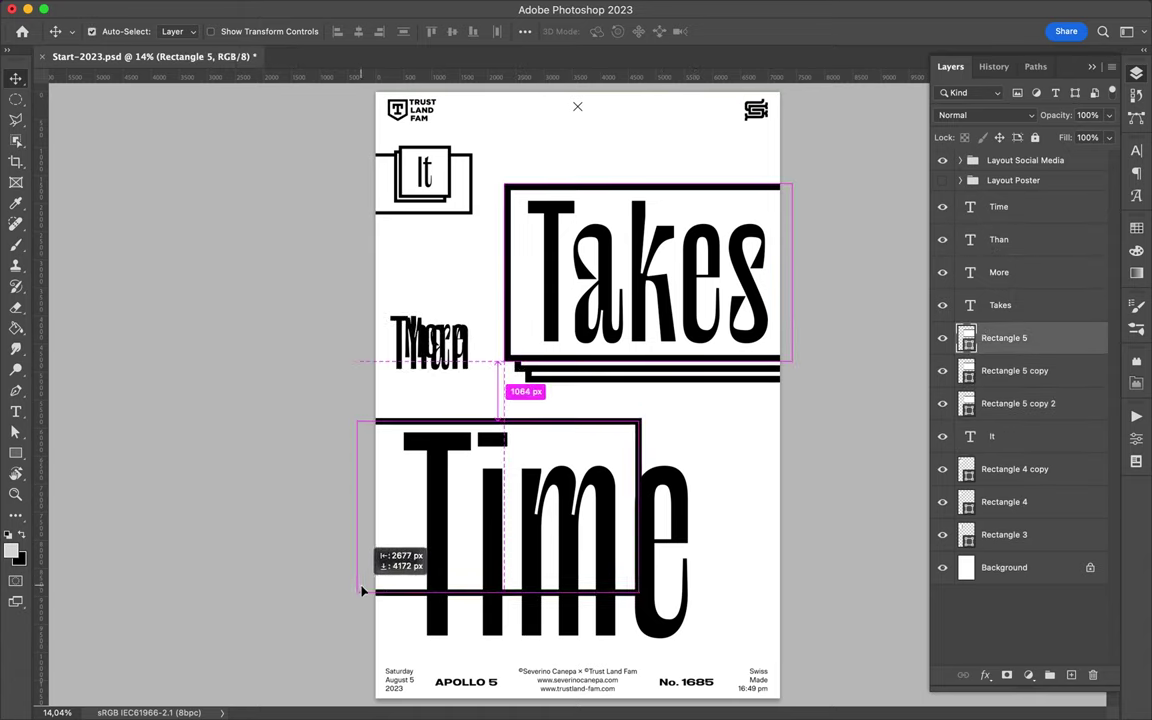
key(ctrl+t)
drag(670, 588, 716, 660)
key(Return)
- Scale Time together with its frame toward the bottom right and raise it slightly
key(a)
key(v)
shift+click(556, 462)
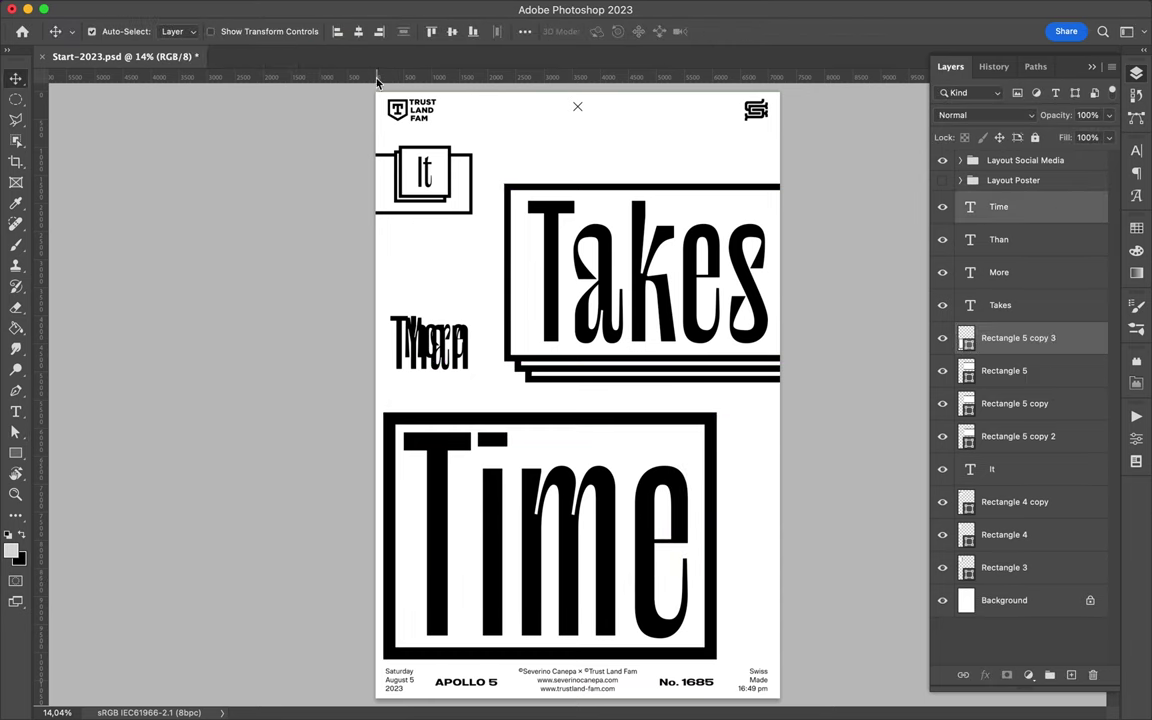
key(ctrl+t)
drag(716, 658, 757, 690)
key(Return)
drag(690, 465, 697, 439)
click(524, 31)
click(443, 258)
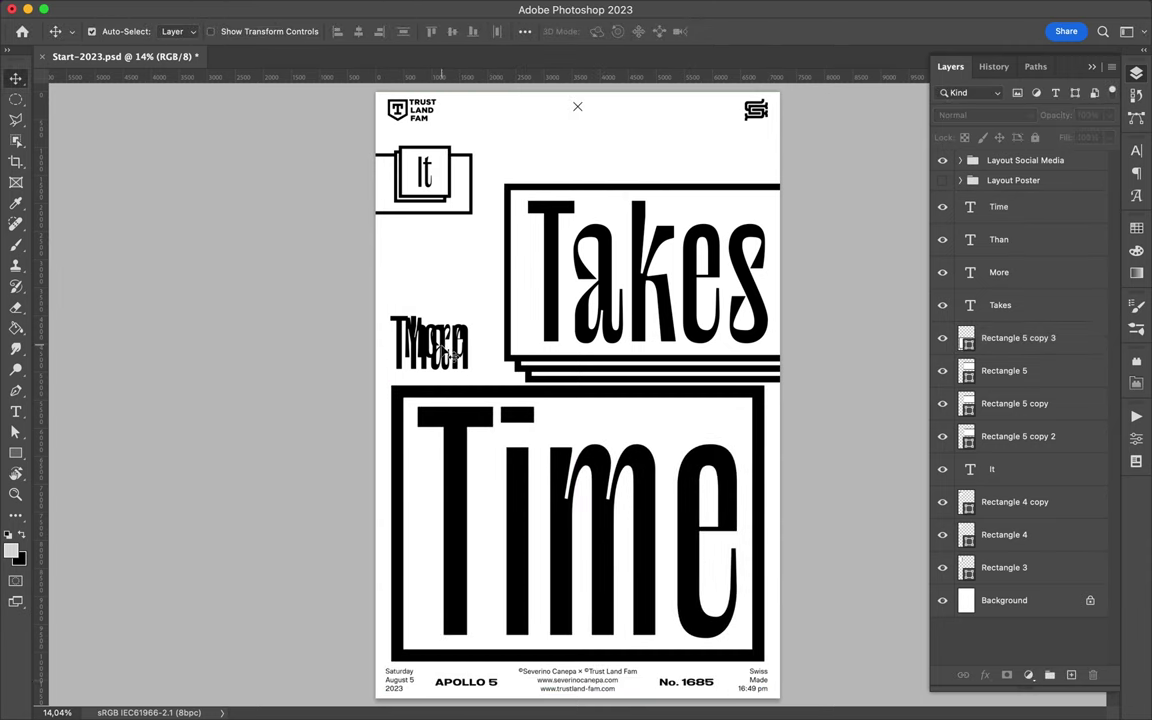
- Move the Takes block up to 308 px from the top and the It block down
drag(452, 178, 700, 375)
mouse_move(697, 329)
mouse_down()
mouse_move(697, 297)
mouse_move(684, 293)
mouse_up()
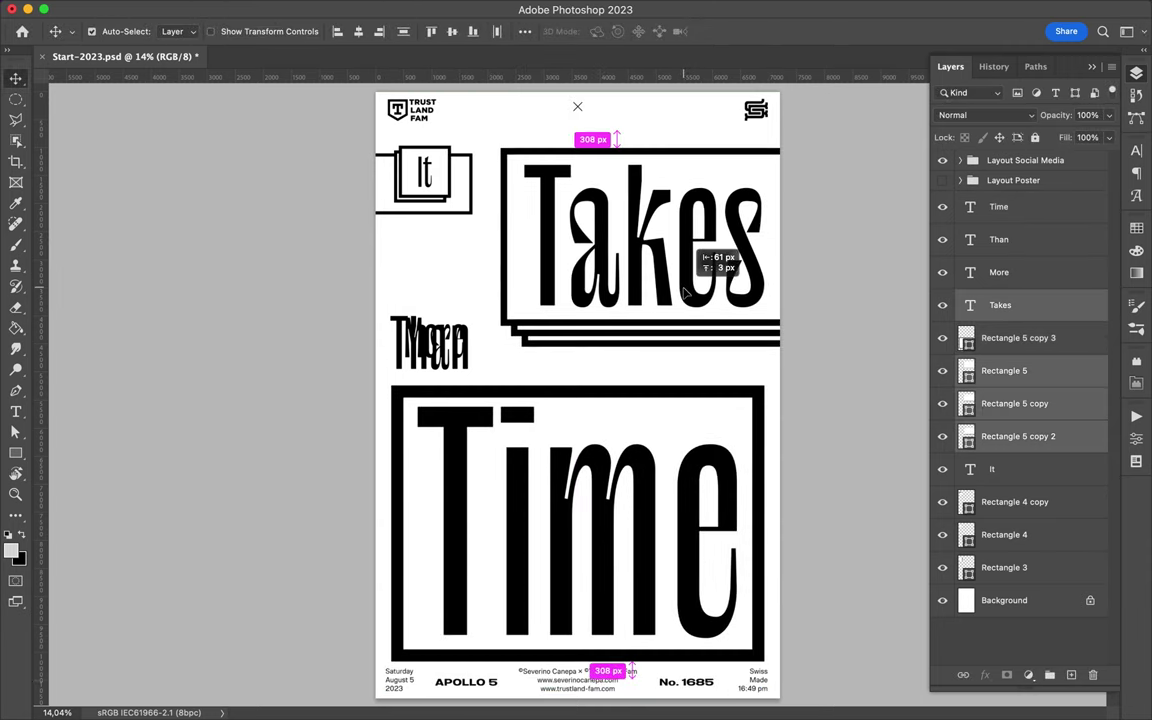
drag(412, 253, 370, 135)
drag(425, 180, 425, 243)
double_click(440, 345)
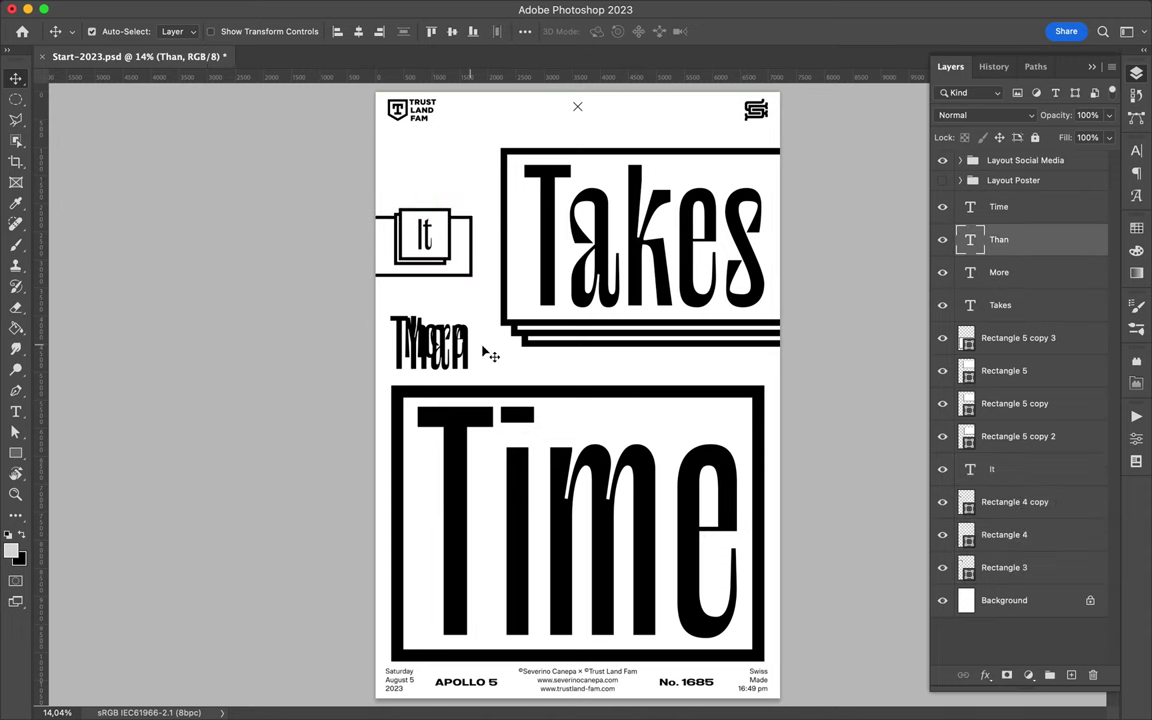
- Move Than under the Takes frame with a copied square frame behind it
key(Escape)
key(v)
drag(440, 345, 640, 355)
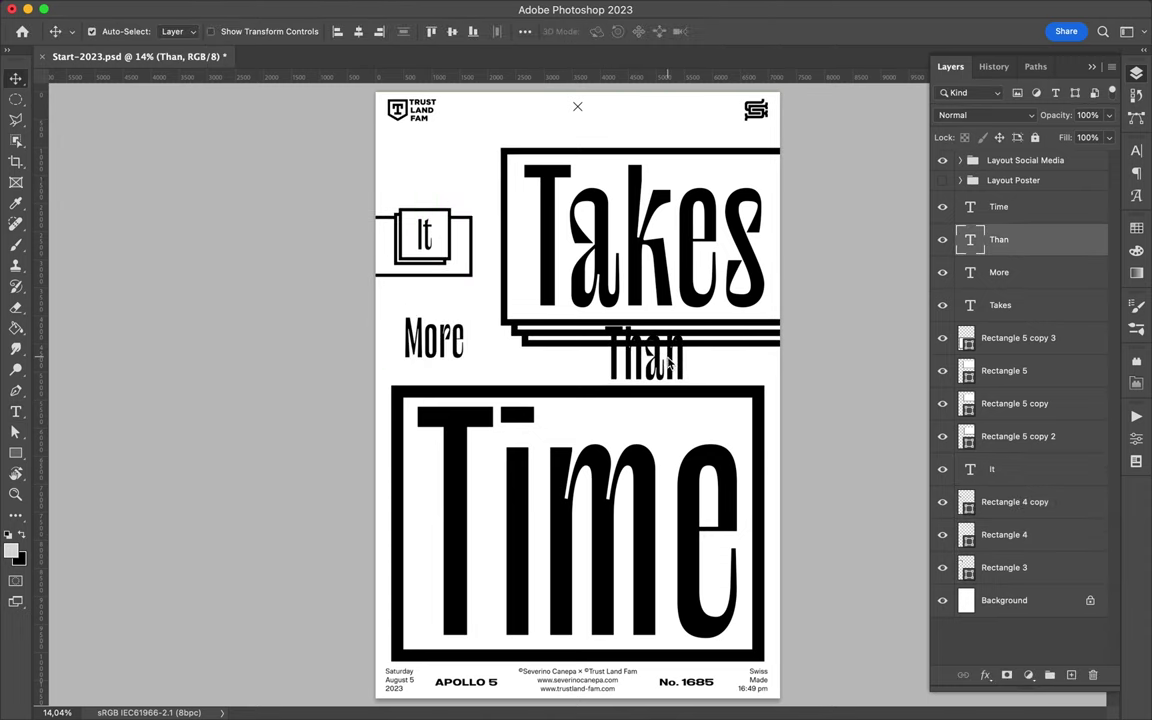
drag(430, 270, 635, 352)
mouse_move(1018, 501)
mouse_down()
mouse_move(983, 373)
mouse_move(983, 420)
mouse_up()
mouse_move(650, 404)
mouse_down()
mouse_move(706, 364)
mouse_move(657, 367)
mouse_up()
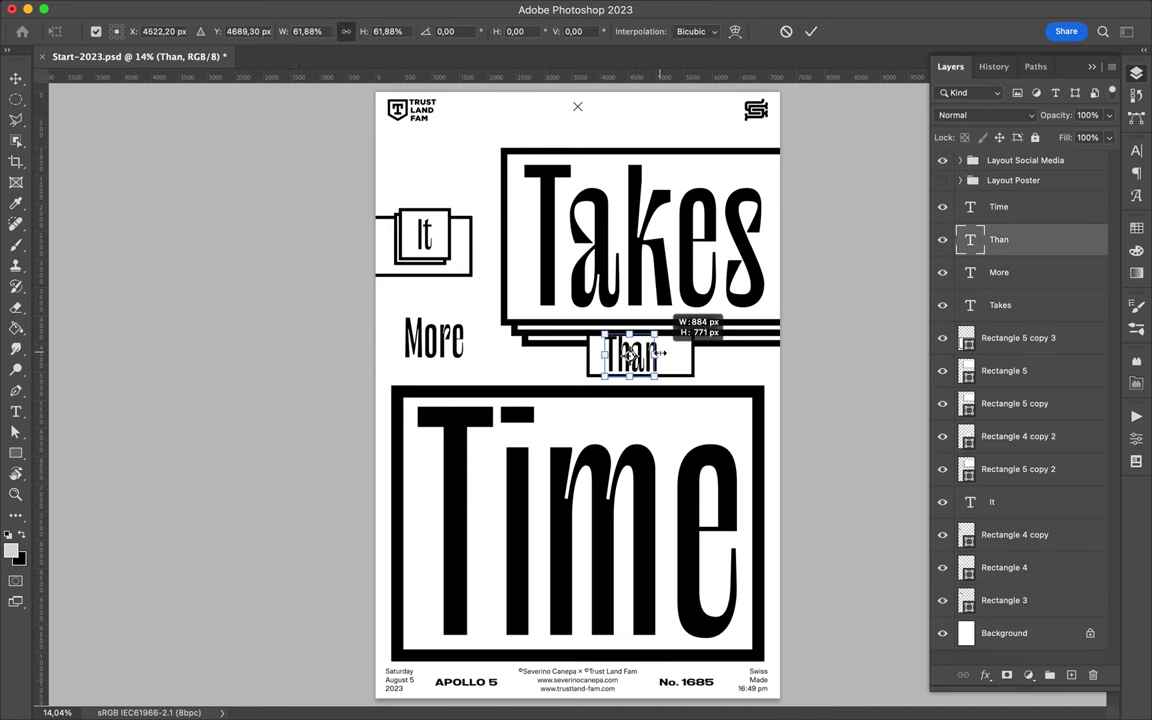
- Narrow the Than box, centre it horizontally on the poster, and centre Than inside
key(a)
click(692, 365)
key(ctrl+t)
drag(693, 352, 648, 352)
key(Return)
click(600, 31)
click(550, 82)
key(v)
shift+click(592, 338)
drag(588, 345, 655, 349)
- Nudge More slightly to the right
click(452, 345)
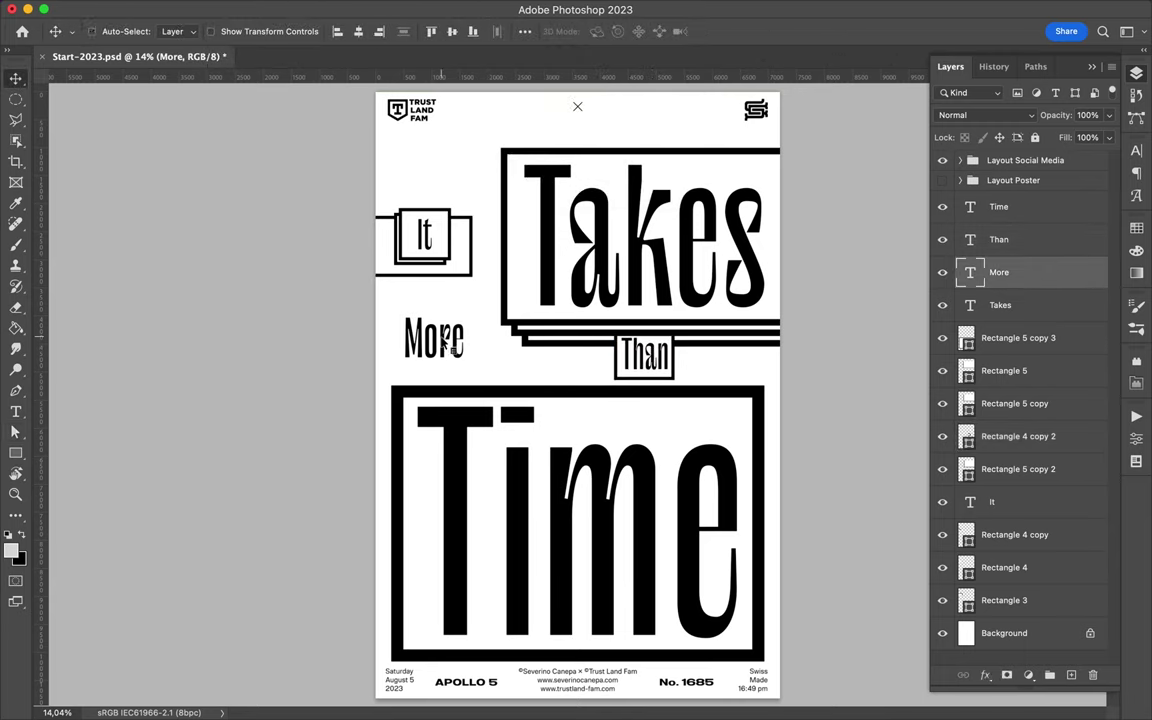
drag(470, 355, 497, 355)
double_click(459, 343)
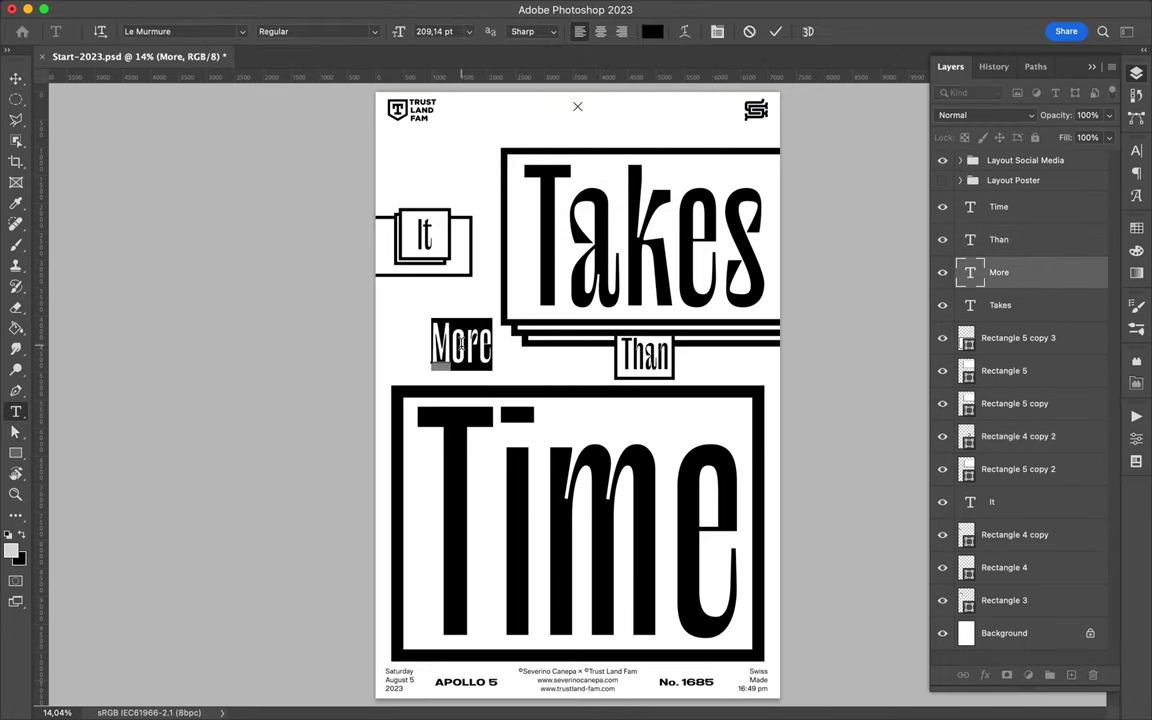
key(Escape)
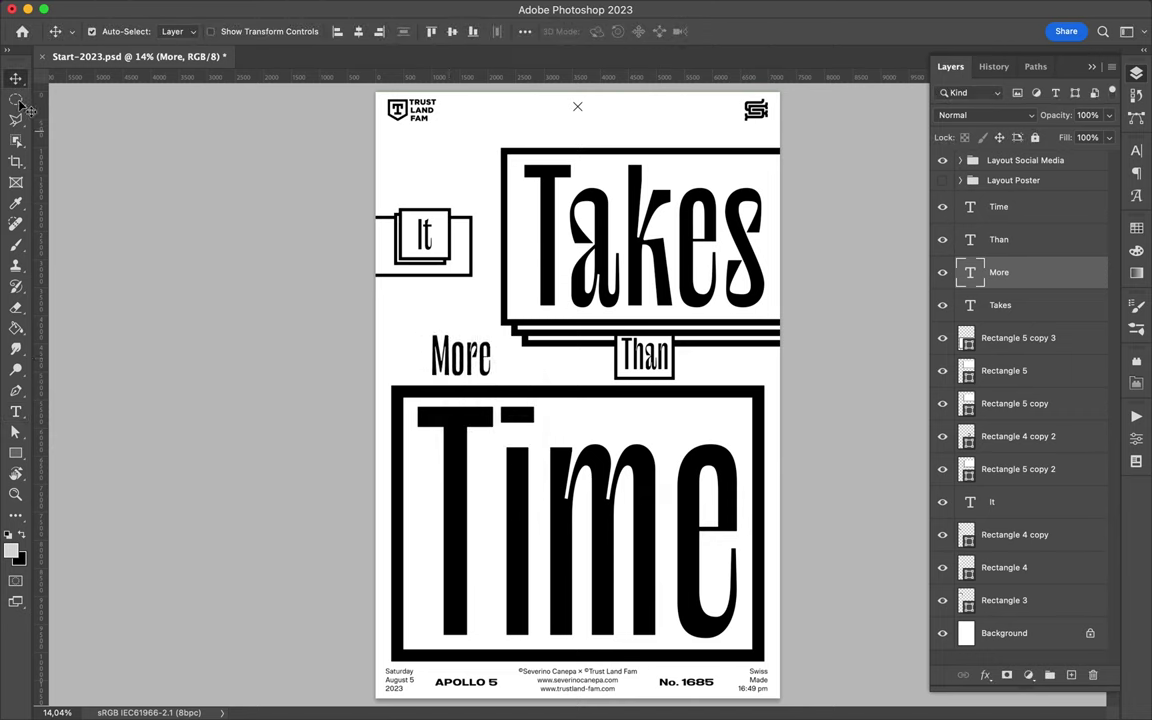
- Draw an outlined circle behind the word More and centre More inside it
right_click(15, 99)
right_click(15, 453)
click(70, 421)
drag(412, 310, 517, 413)
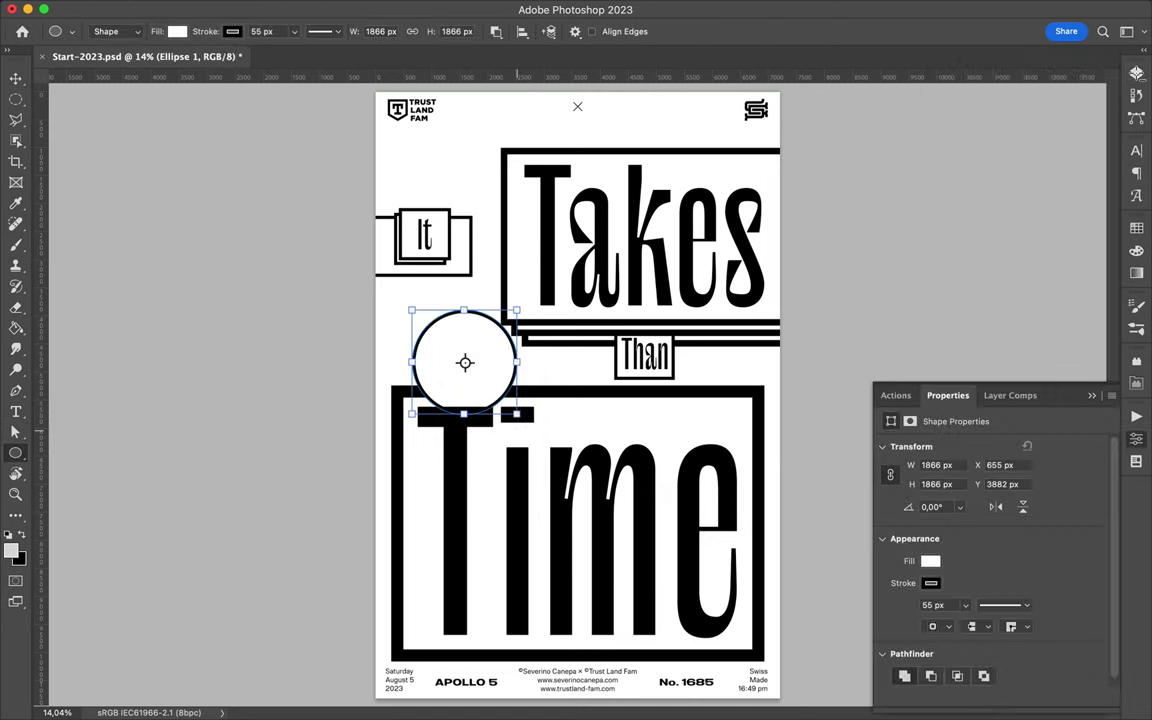
key(v)
key(ctrl+bracketleft)
key(ctrl+bracketleft)
key(a)
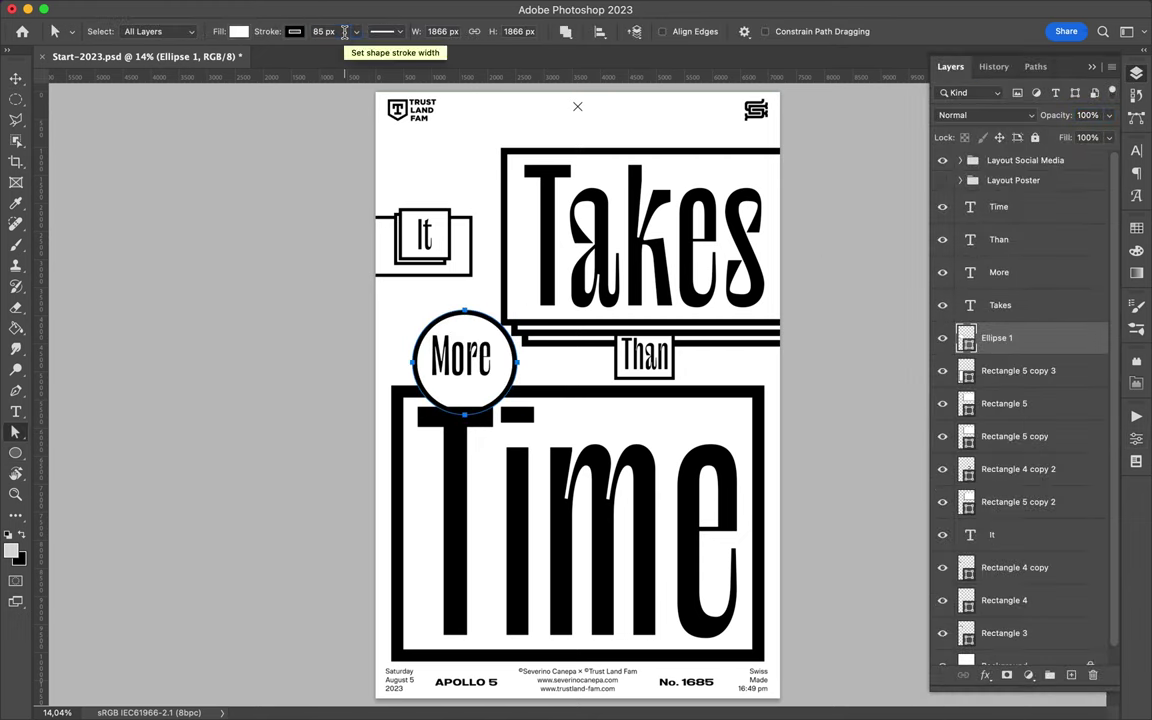
key(v)
drag(997, 338, 980, 458)
mouse_move(478, 362)
mouse_down()
mouse_move(497, 327)
mouse_move(455, 362)
mouse_up()
drag(997, 436, 997, 470)
- Make two copies of the More circle and stack them below the original
key(a)
click(293, 31)
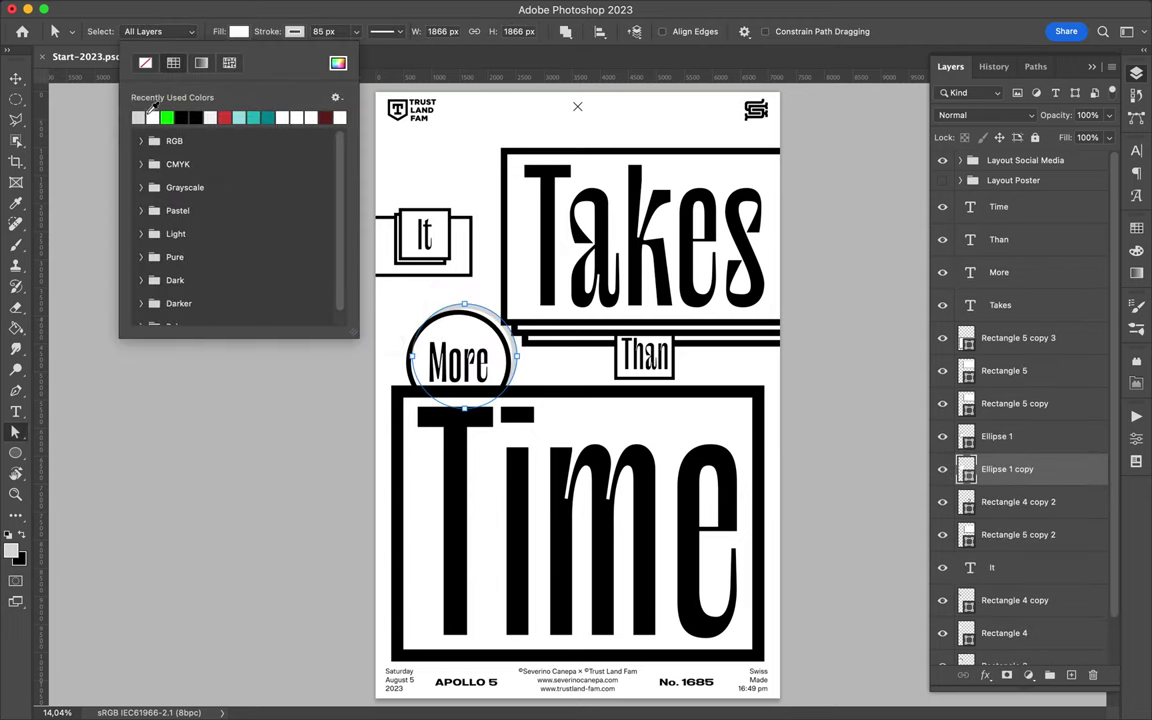
key(v)
click(997, 436)
key(ctrl+j)
drag(1040, 451, 1042, 500)
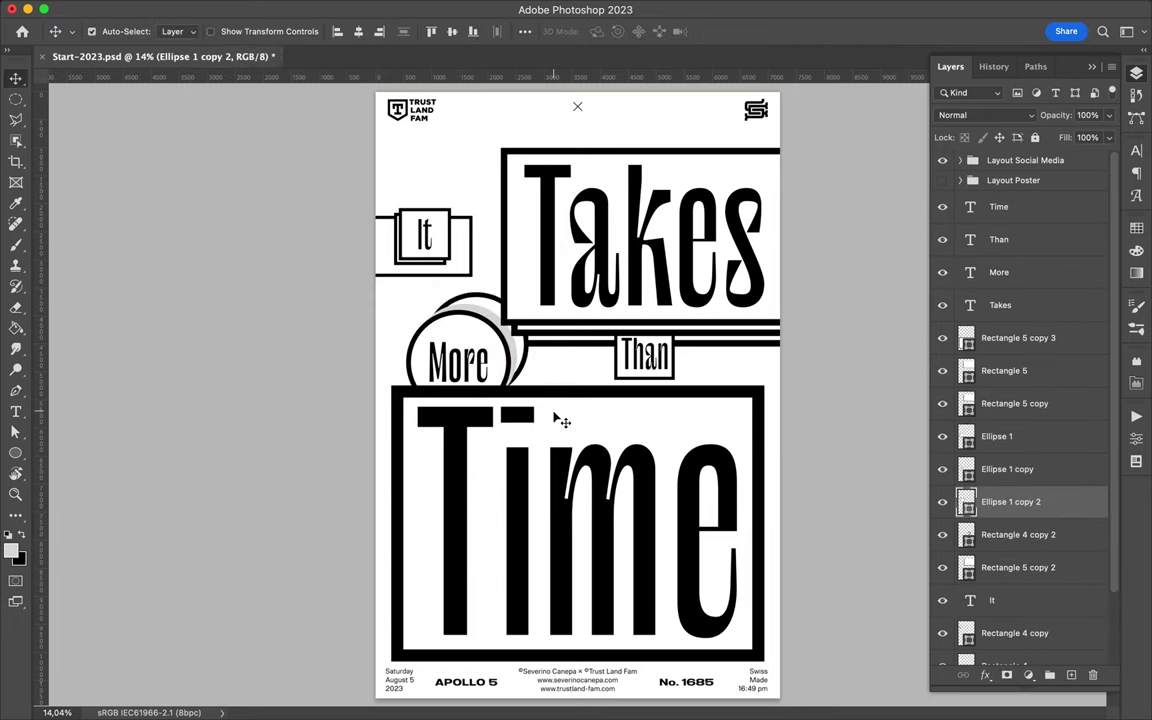
- Delete the circle copies, then undo to restore them and check the layers
scroll(440, 310, up, 5)
scroll(440, 310, down, 5)
scroll(520, 346, up, 3)
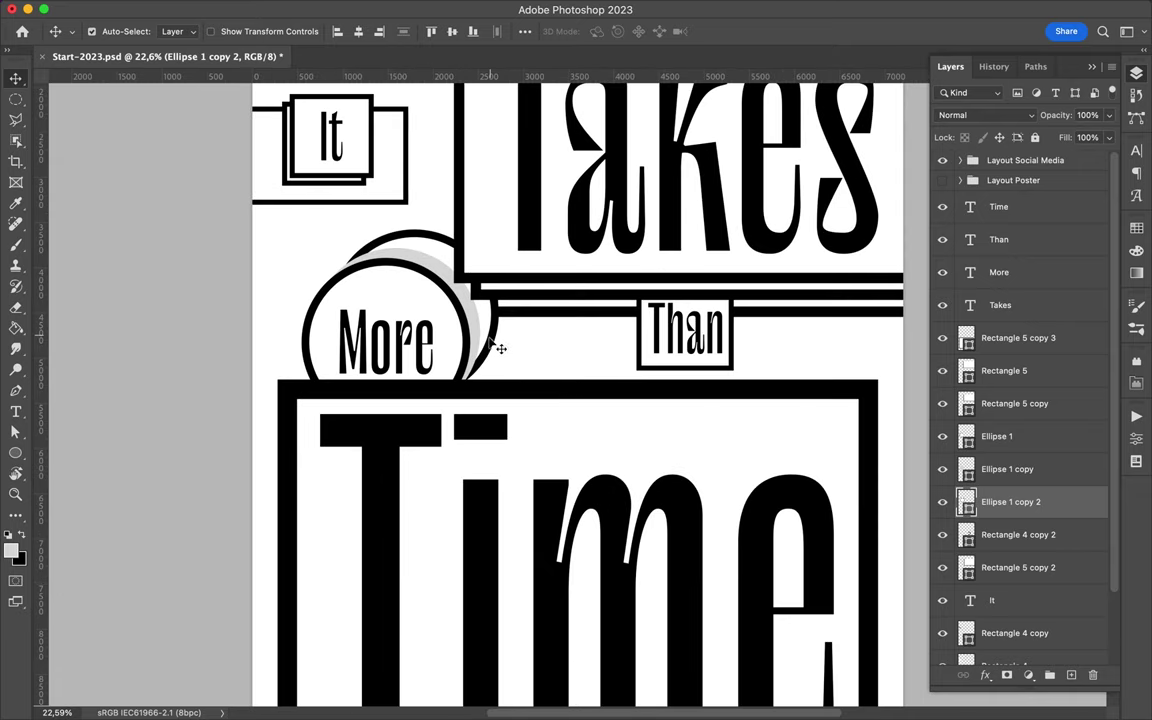
key(Delete)
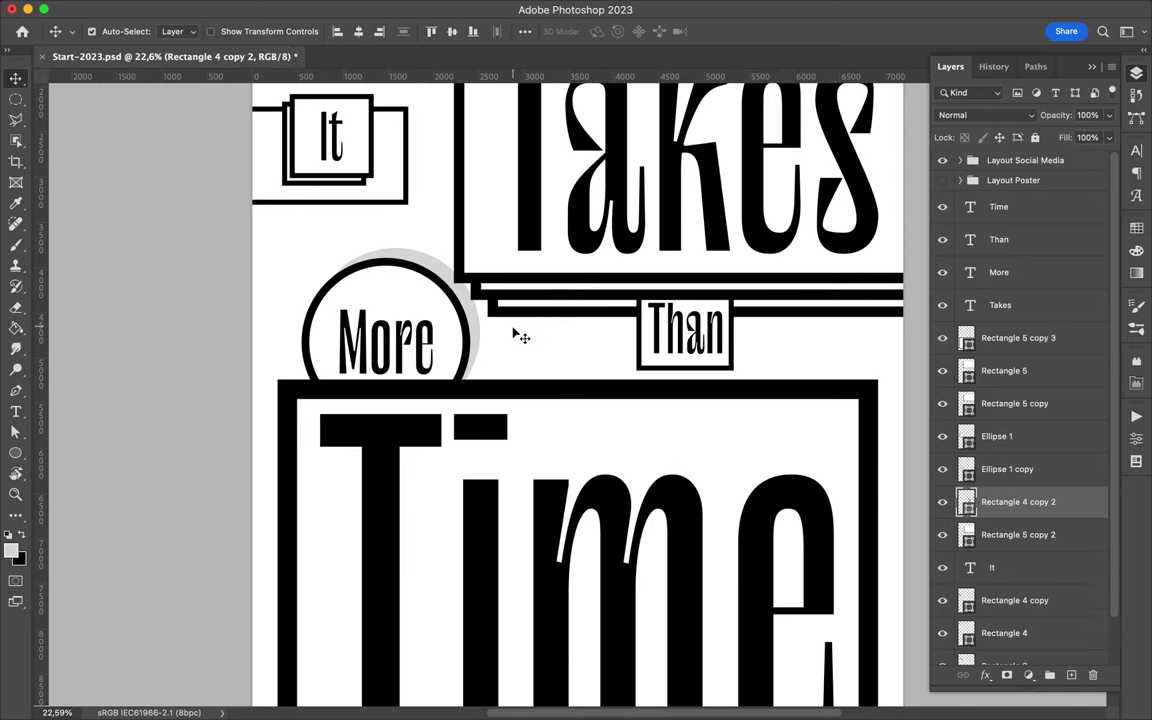
click(483, 329)
key(Delete)
drag(443, 303, 455, 315)
key(ctrl+z)
key(ctrl+z)
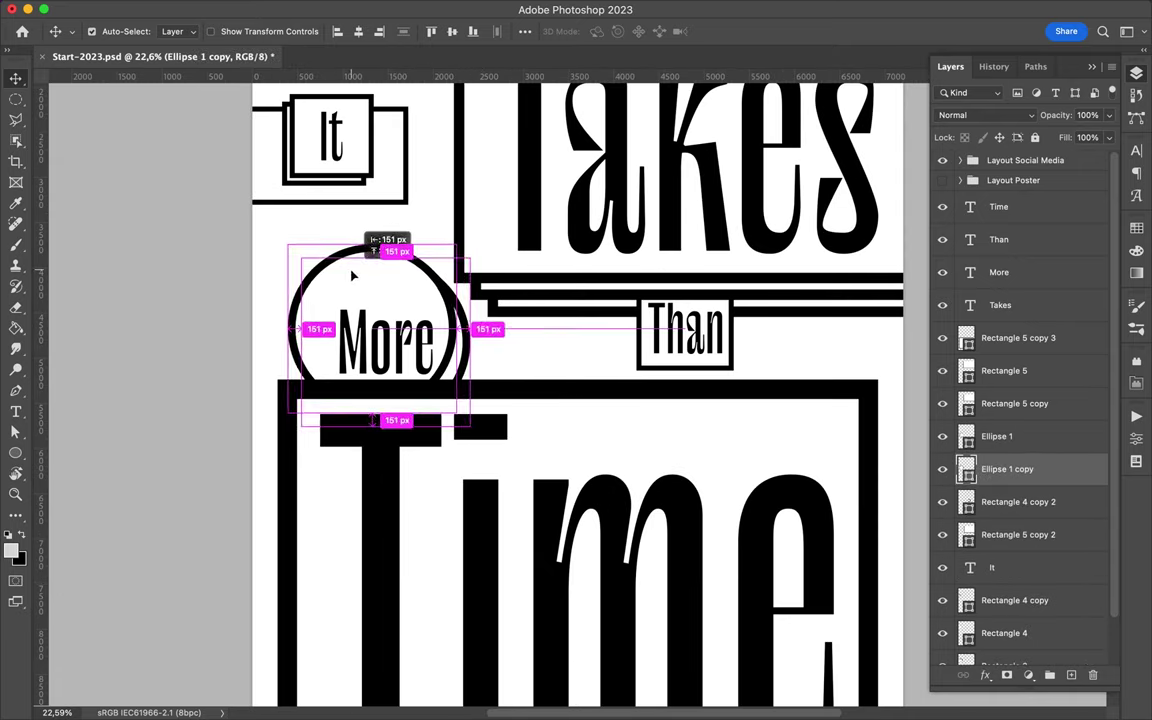
key(ctrl+z)
scroll(630, 355, down, 2)
scroll(683, 360, up, 3)
click(683, 360)
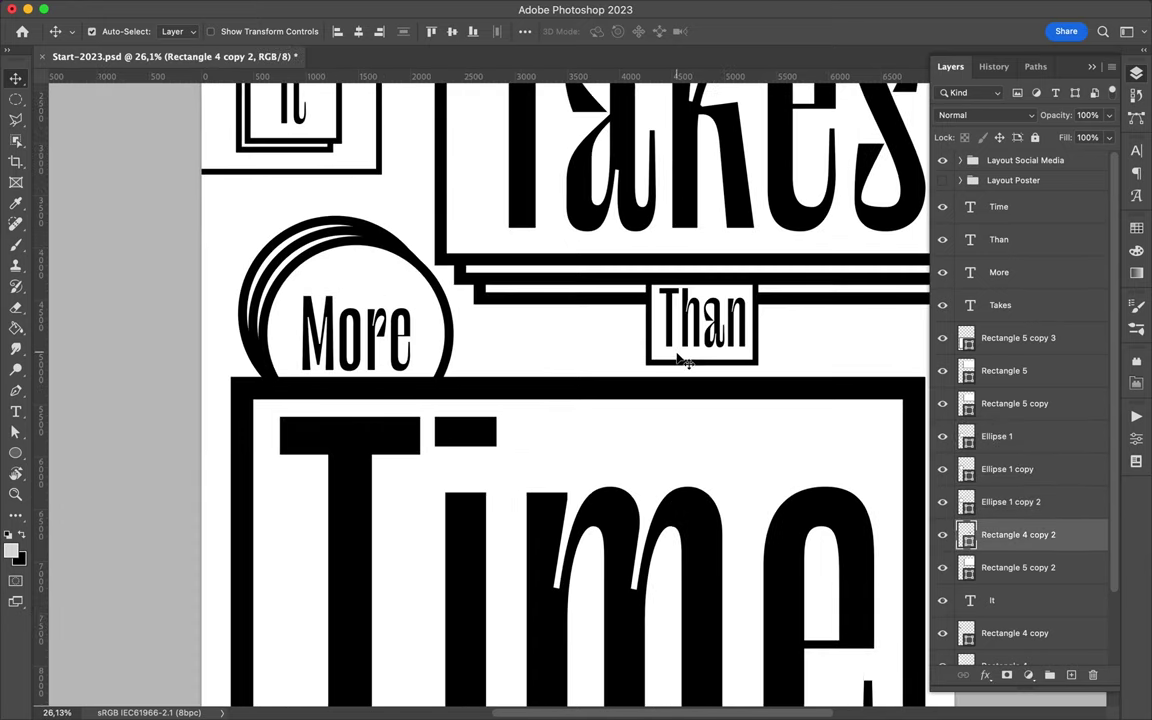
scroll(688, 372, down, 2)
scroll(488, 391, down, 2)
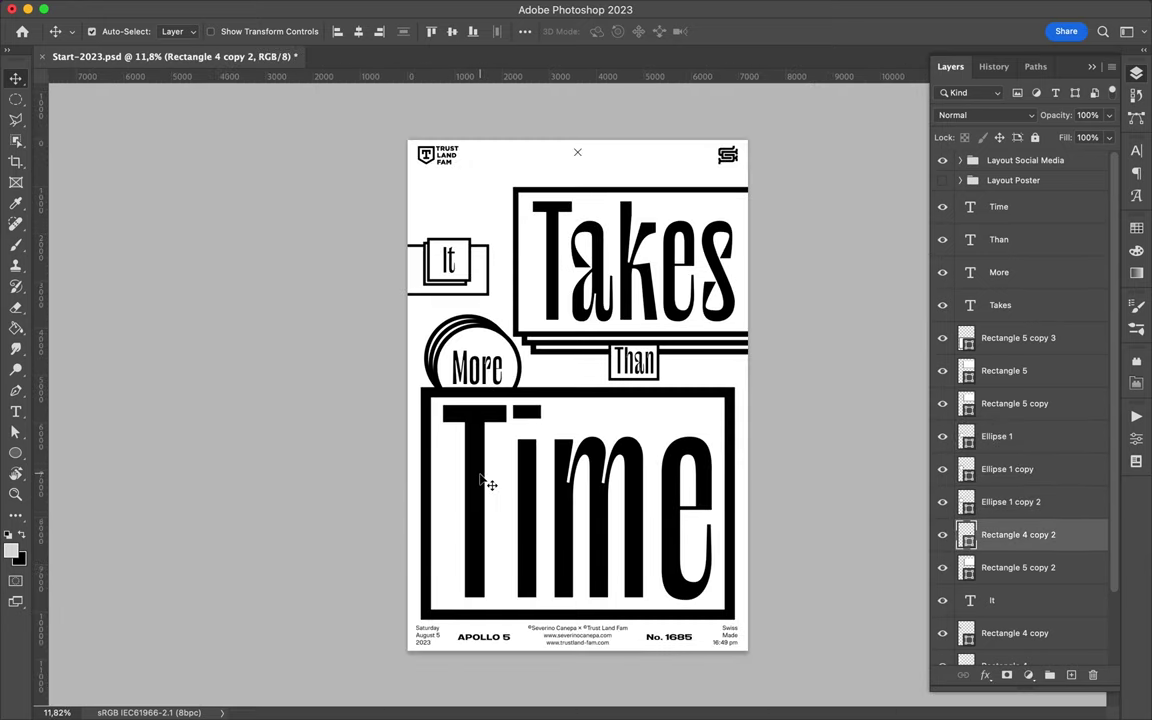
- Scale the Takes word and its frames down slightly, to about 86%
scroll(490, 484, up, 2)
scroll(492, 342, down, 1)
scroll(495, 342, down, 2)
drag(468, 292, 632, 285)
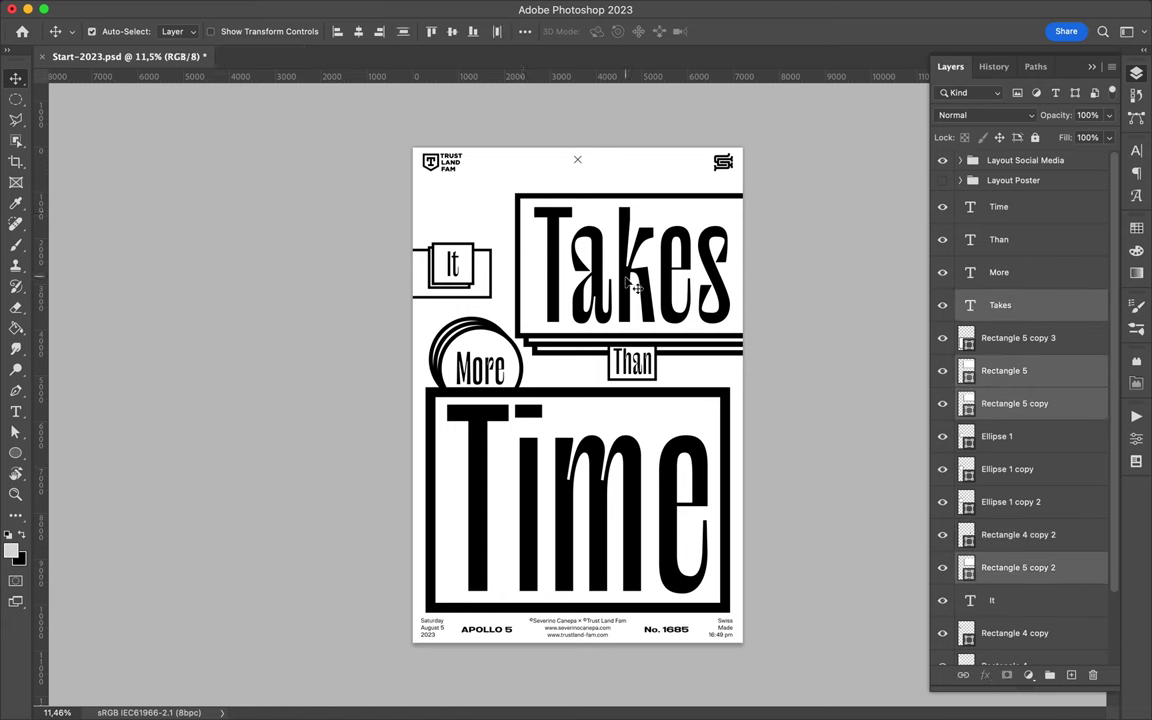
key(ctrl+t)
drag(516, 195, 551, 216)
key(Return)
- Nudge the More text so it sits centred in its circles
drag(540, 327, 572, 372)
key(a)
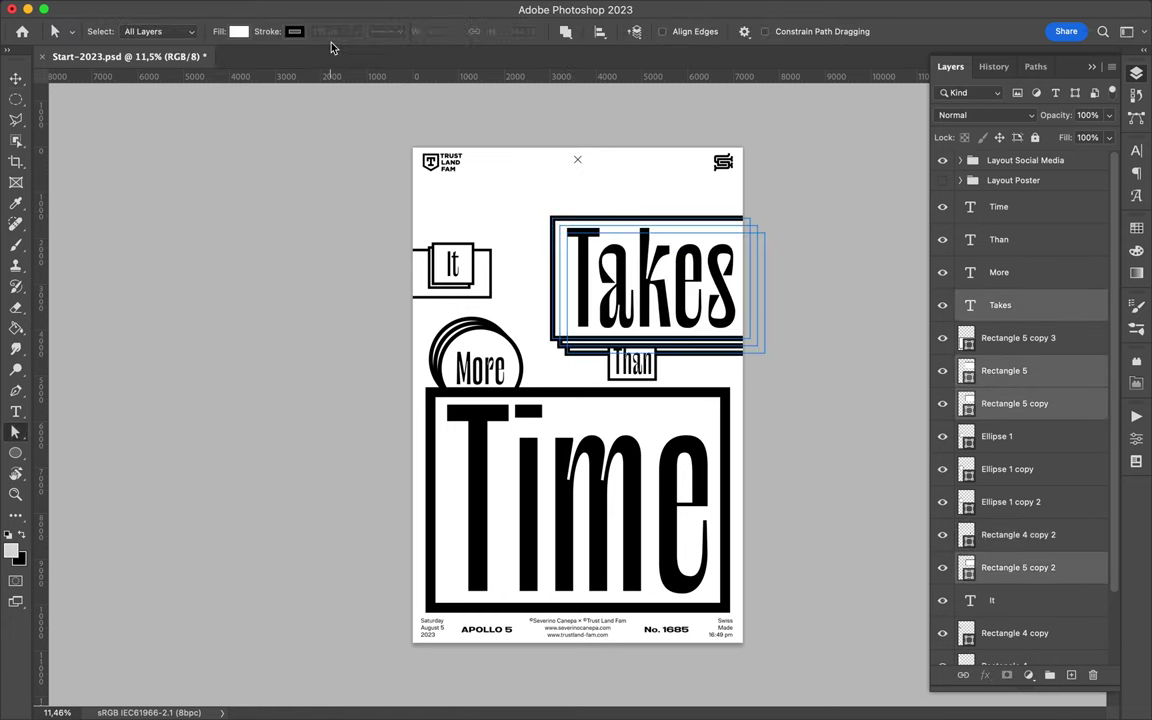
key(v)
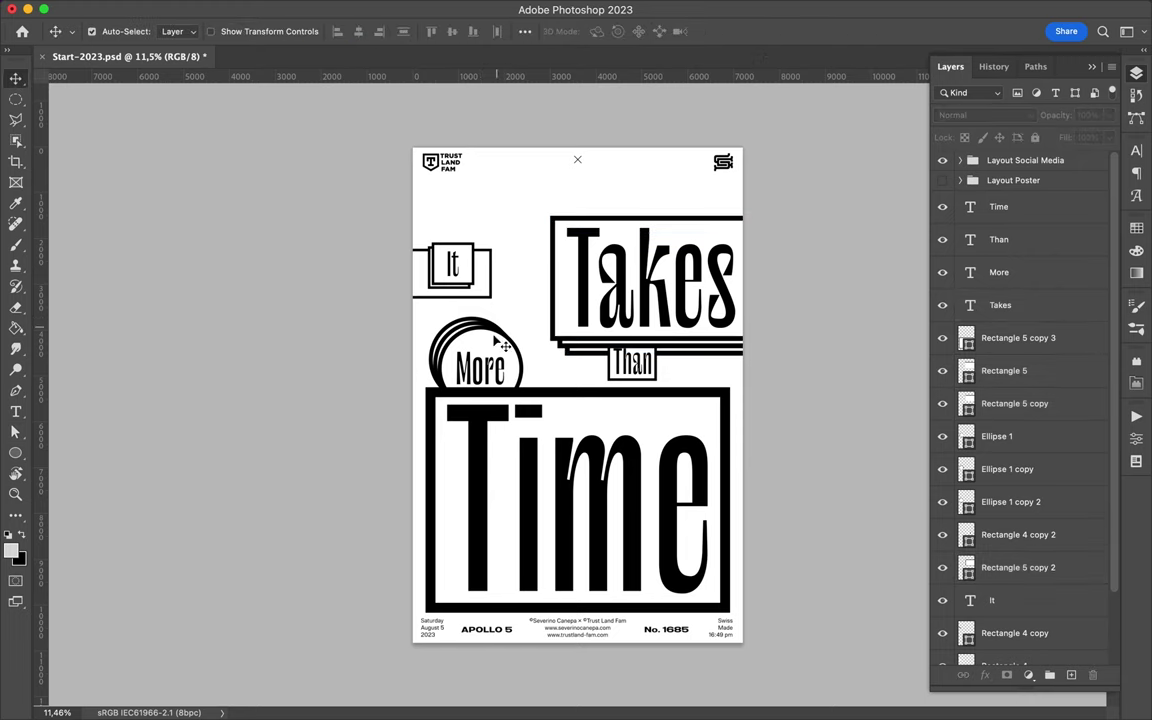
double_click(462, 356)
key(Escape)
key(v)
drag(489, 356, 510, 368)
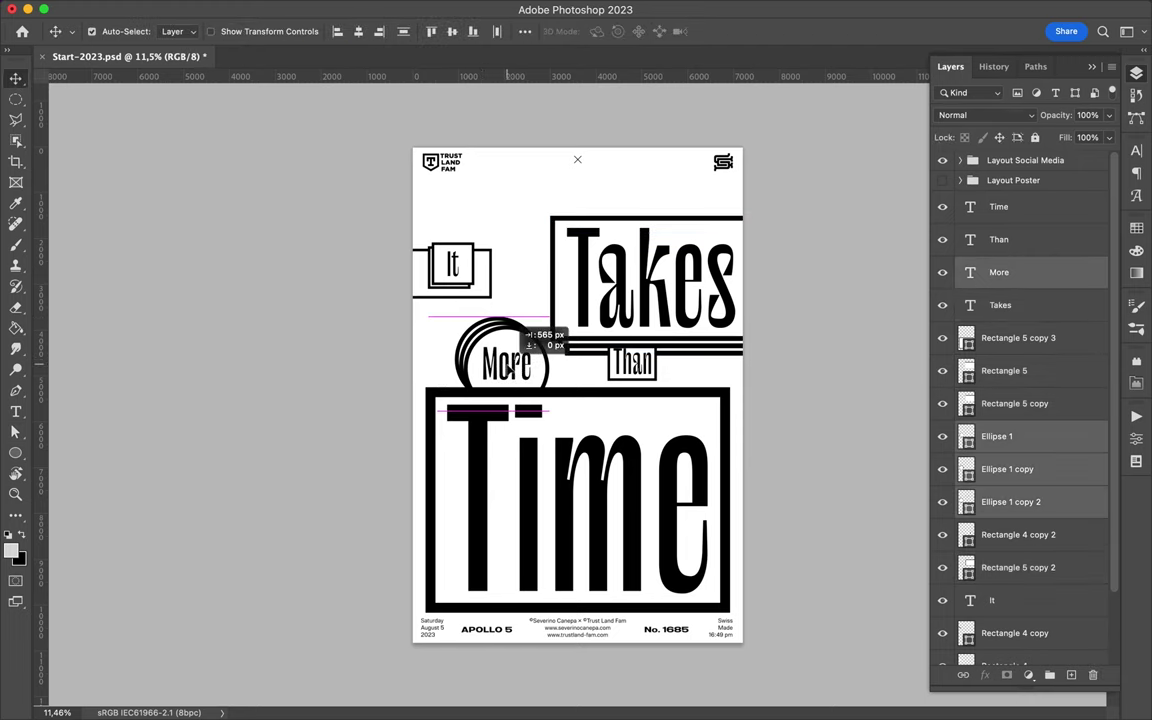
- Move the Than label up slightly within its box
scroll(579, 390, up, 3)
drag(658, 342, 662, 318)
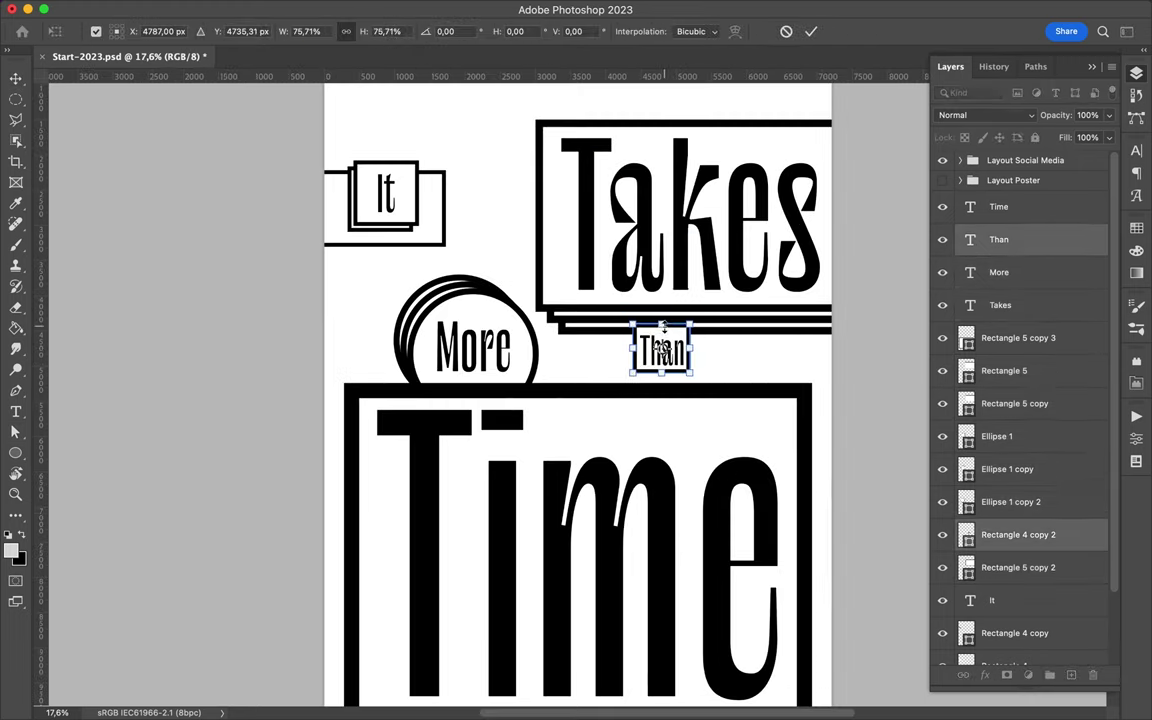
key(u)
key(F7)
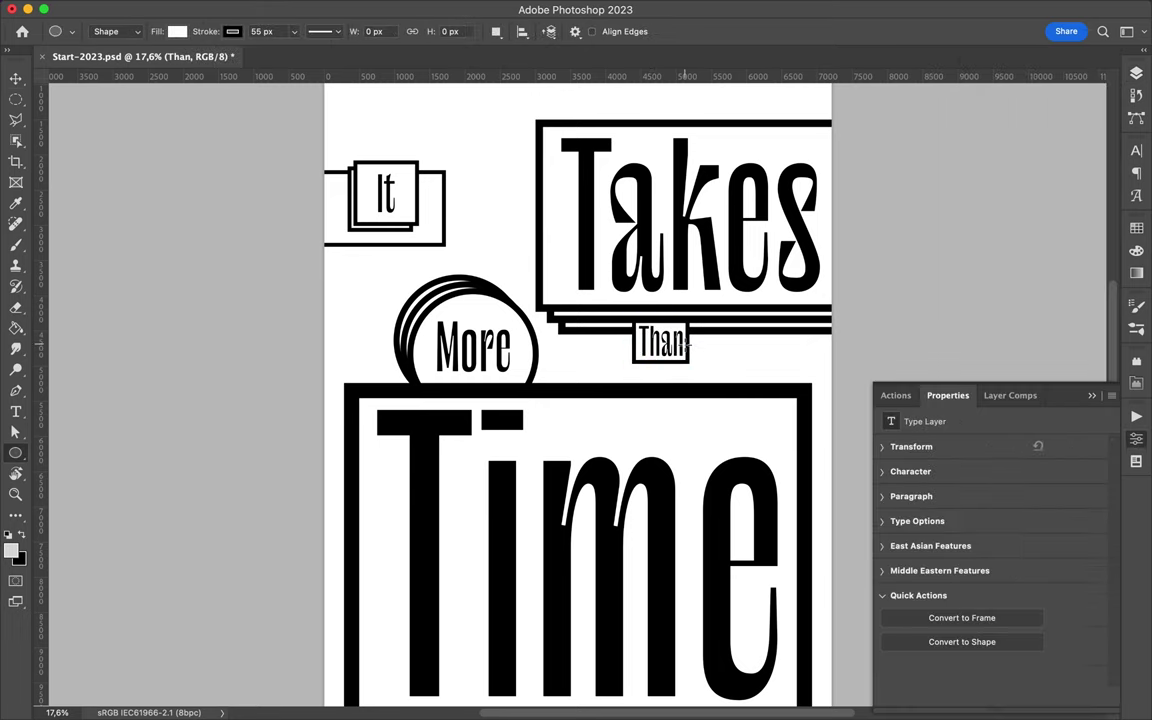
- Fill the new rectangle with neon green and move it below the Than text in the layers
key(a)
click(239, 31)
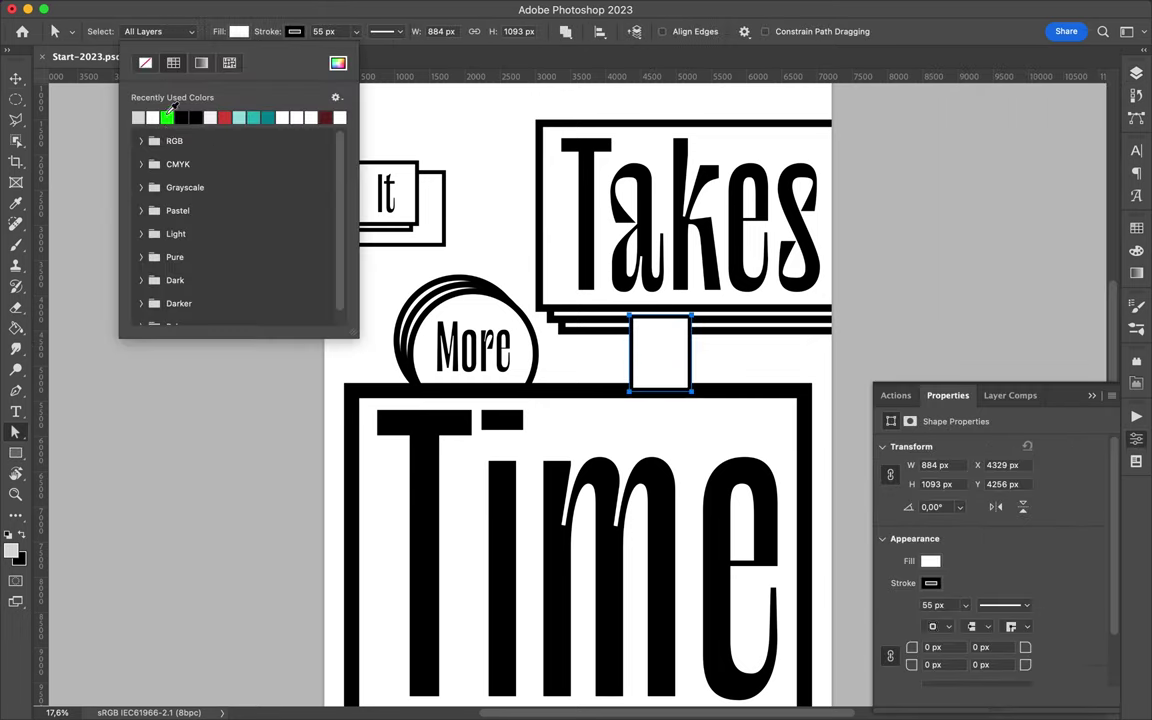
click(162, 116)
click(294, 31)
key(F7)
mouse_move(1000, 239)
mouse_down()
mouse_move(1017, 410)
mouse_move(1010, 590)
mouse_up()
- Select the Than label with the green bar, check the alignment options, then reselect the bar
key(v)
scroll(600, 380, up, 3)
shift+click(686, 348)
click(527, 33)
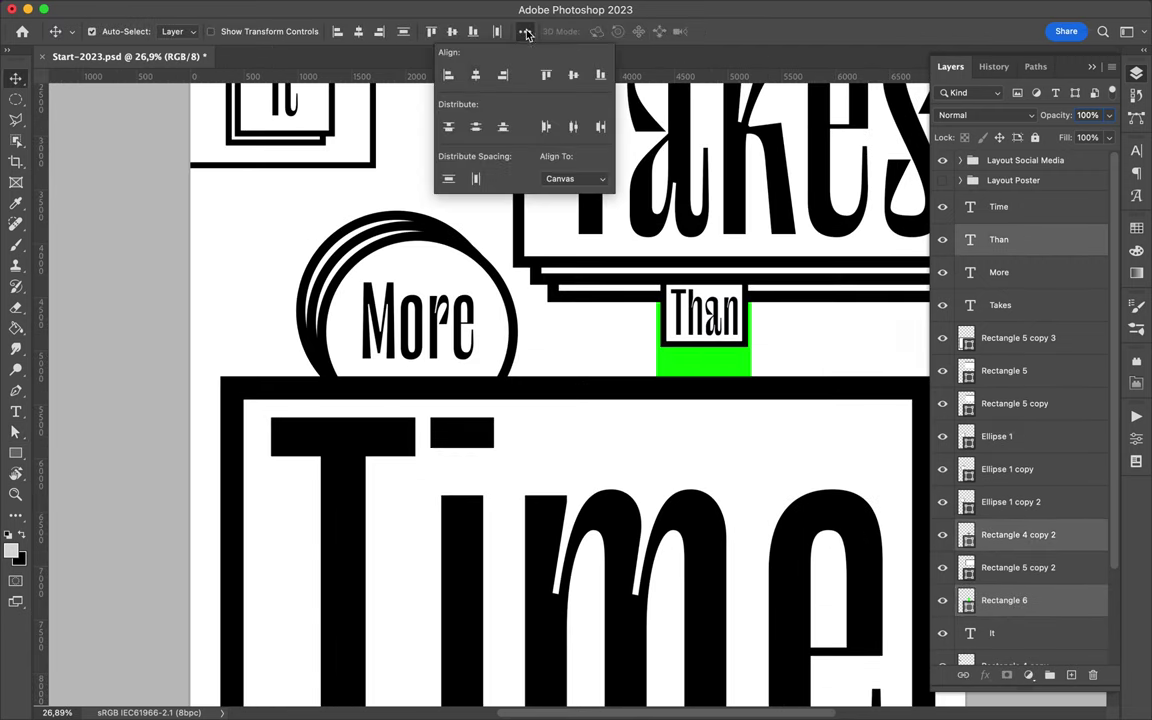
scroll(797, 329, down, 3)
click(623, 270)
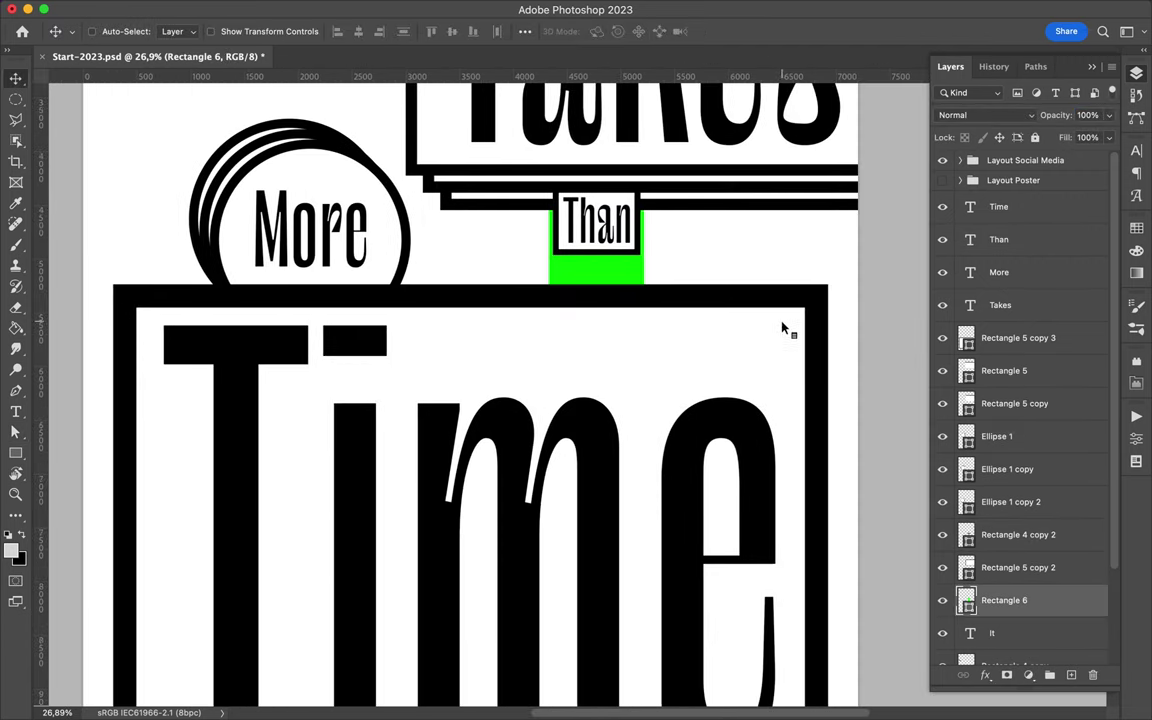
- Duplicate the green bar and squash the copy's height
drag(1003, 477, 1010, 195)
key(ctrl+t)
drag(597, 180, 599, 263)
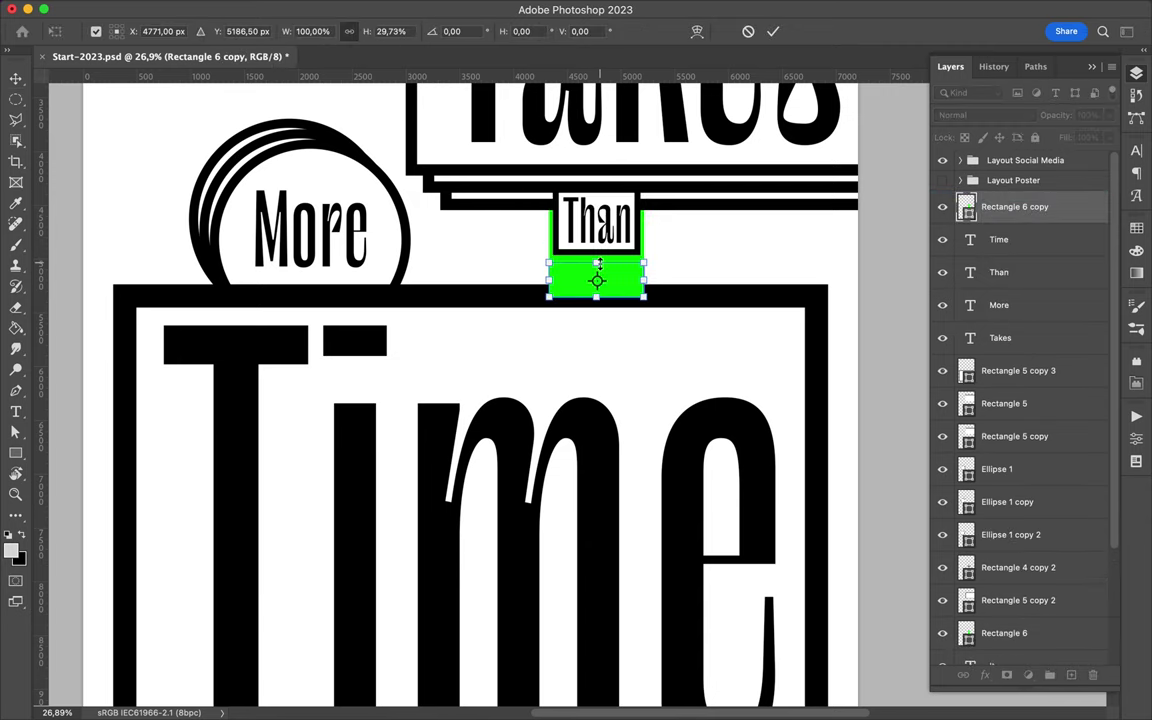
key(Return)
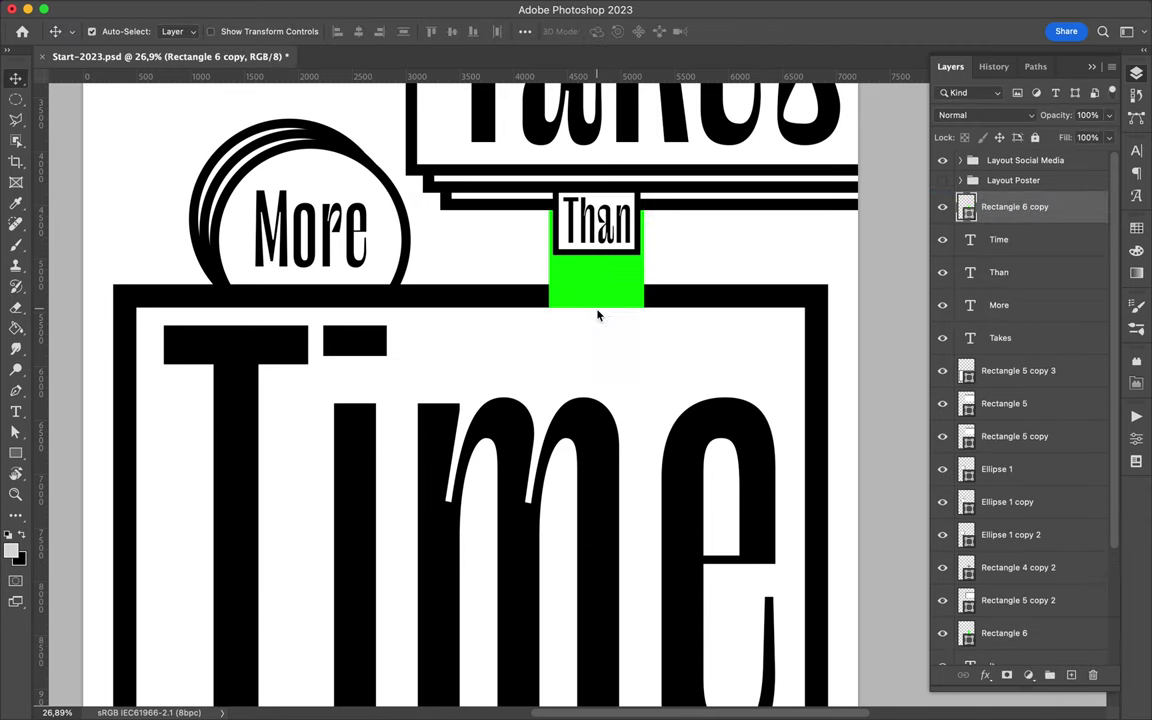
- Narrow the frame behind It with Free Transform
scroll(501, 270, down, 3)
scroll(458, 252, up, 3)
click(388, 326)
key(ctrl+t)
drag(388, 326, 356, 326)
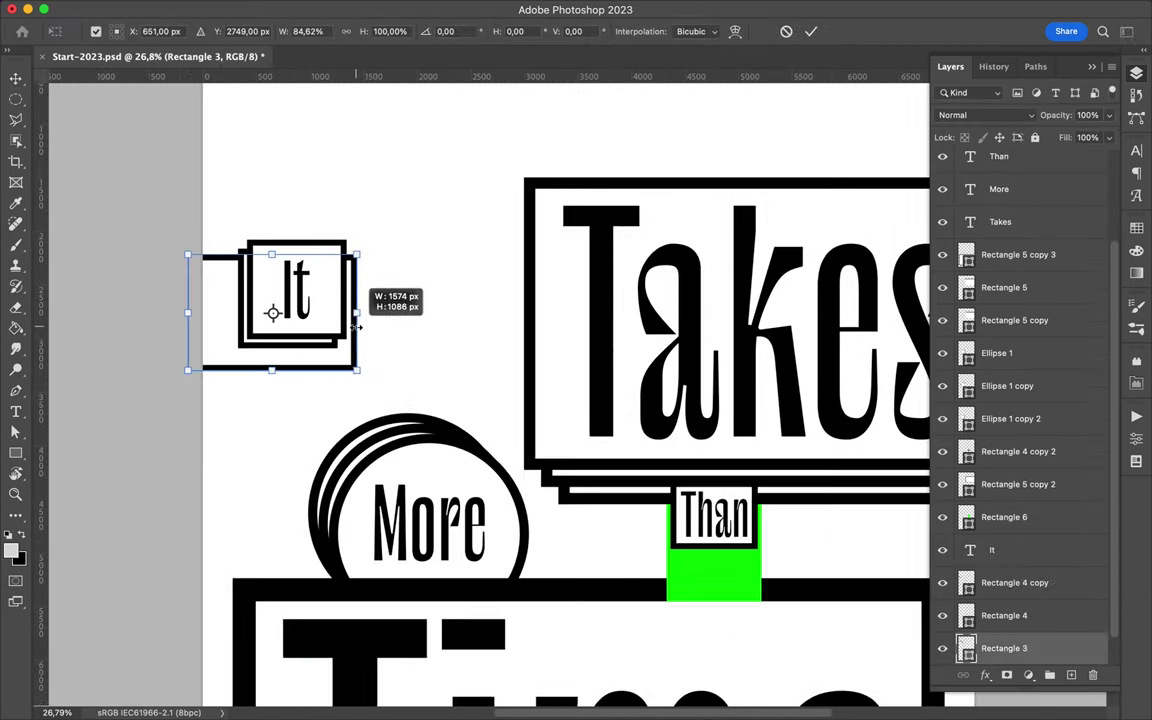
- Try the triangle and polygon shape tools, drawing a polygon and undoing it
right_click(15, 453)
click(71, 482)
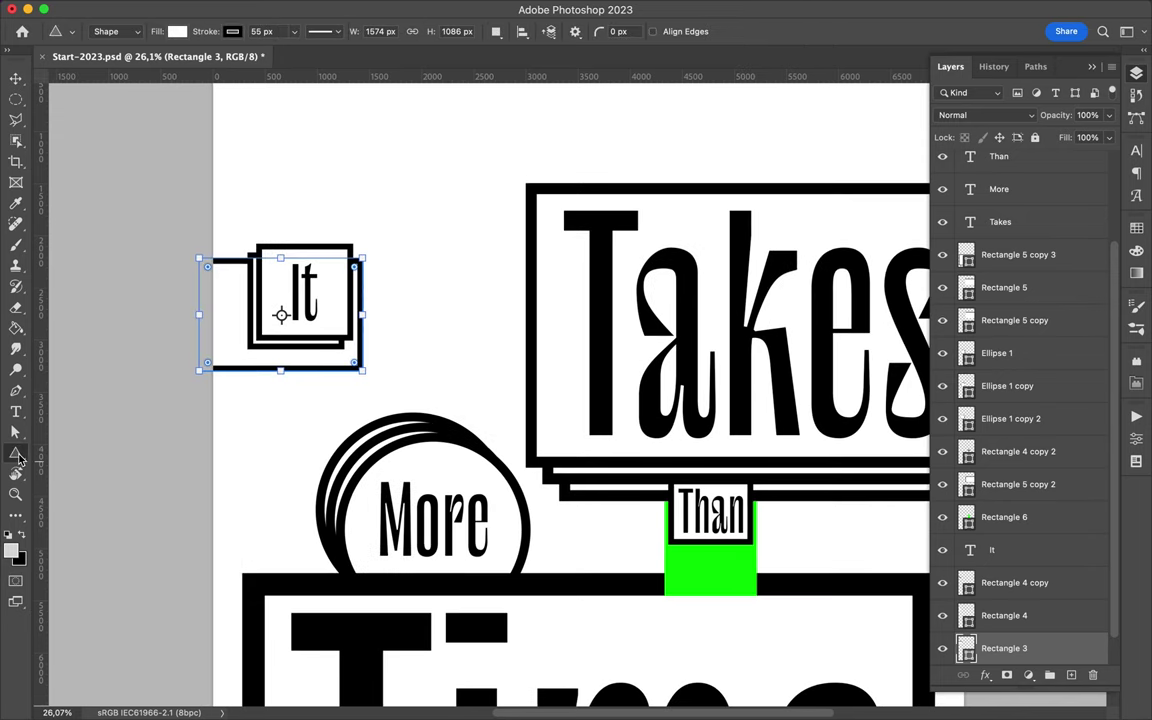
click(55, 33)
click(27, 474)
right_click(18, 457)
click(70, 497)
mouse_move(469, 169)
mouse_down()
mouse_move(577, 266)
mouse_move(520, 215)
mouse_up()
key(ctrl+z)
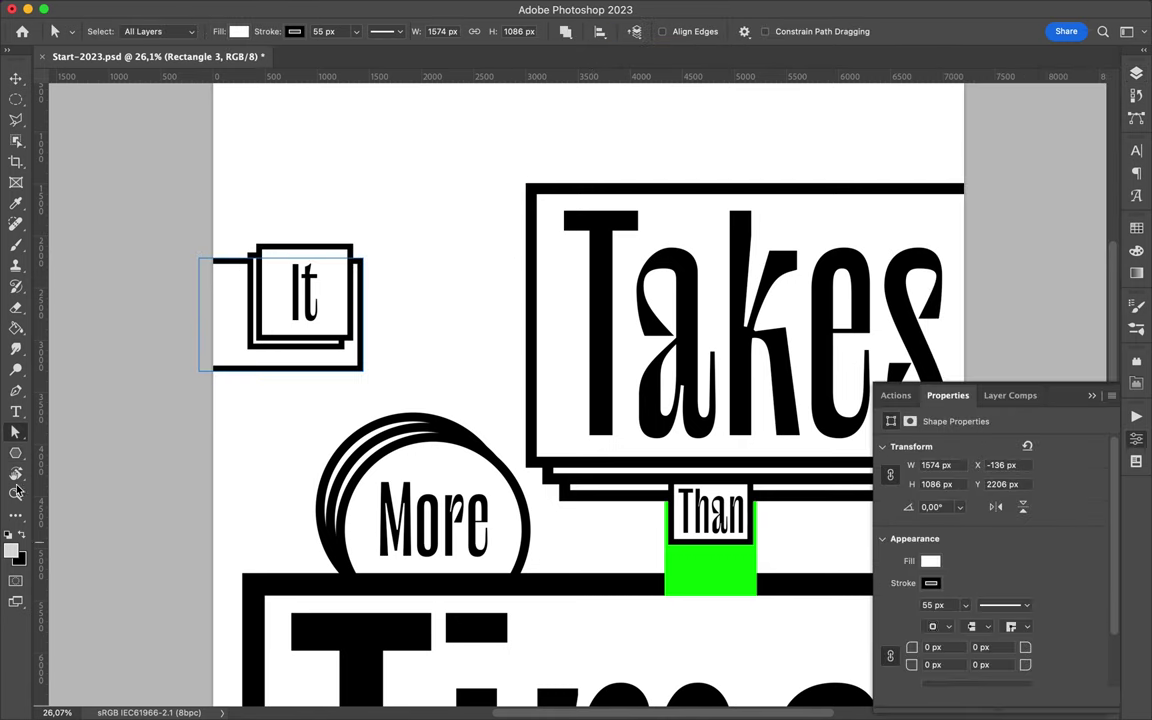
- Draw a triangle near the top of the poster, then discard it
right_click(16, 453)
click(70, 482)
click(575, 32)
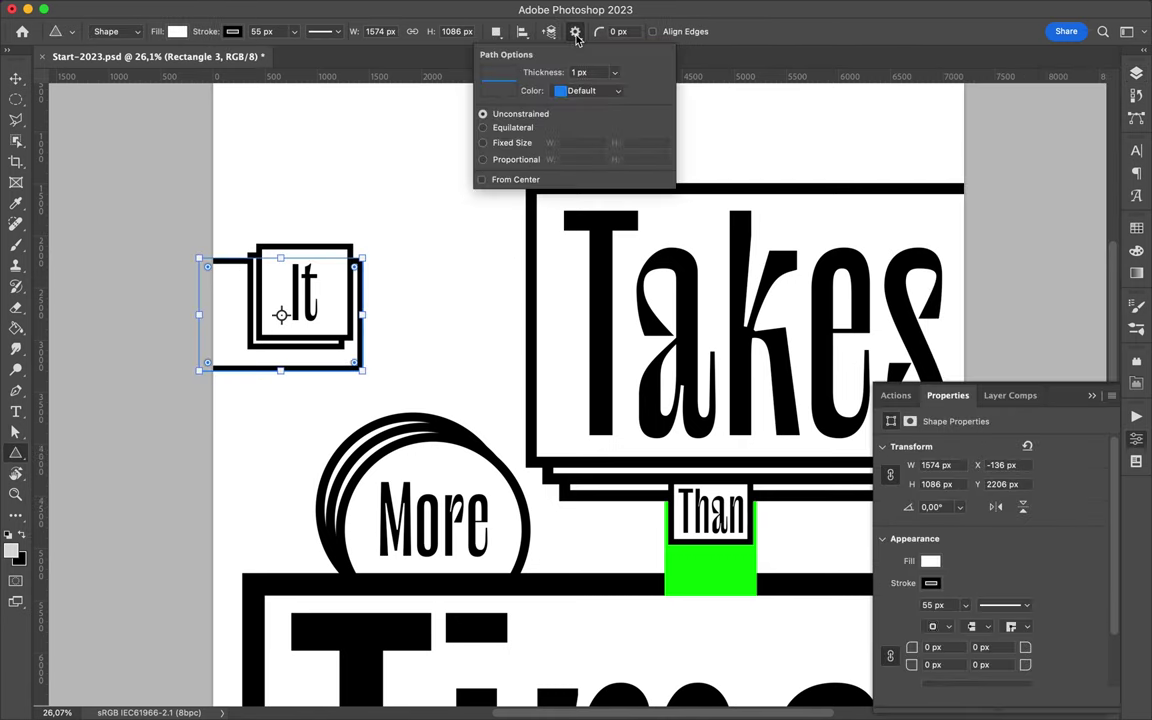
click(549, 32)
click(495, 38)
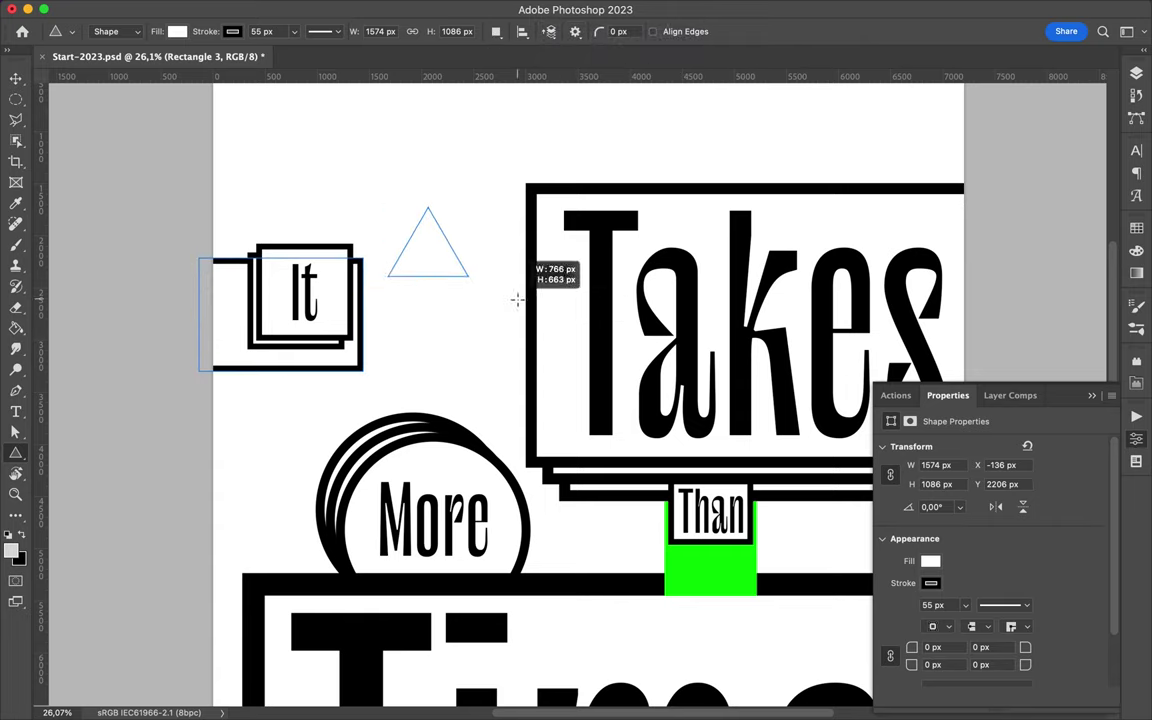
drag(517, 299, 517, 299)
key(v)
key(ctrl+z)
scroll(436, 287, down, 3)
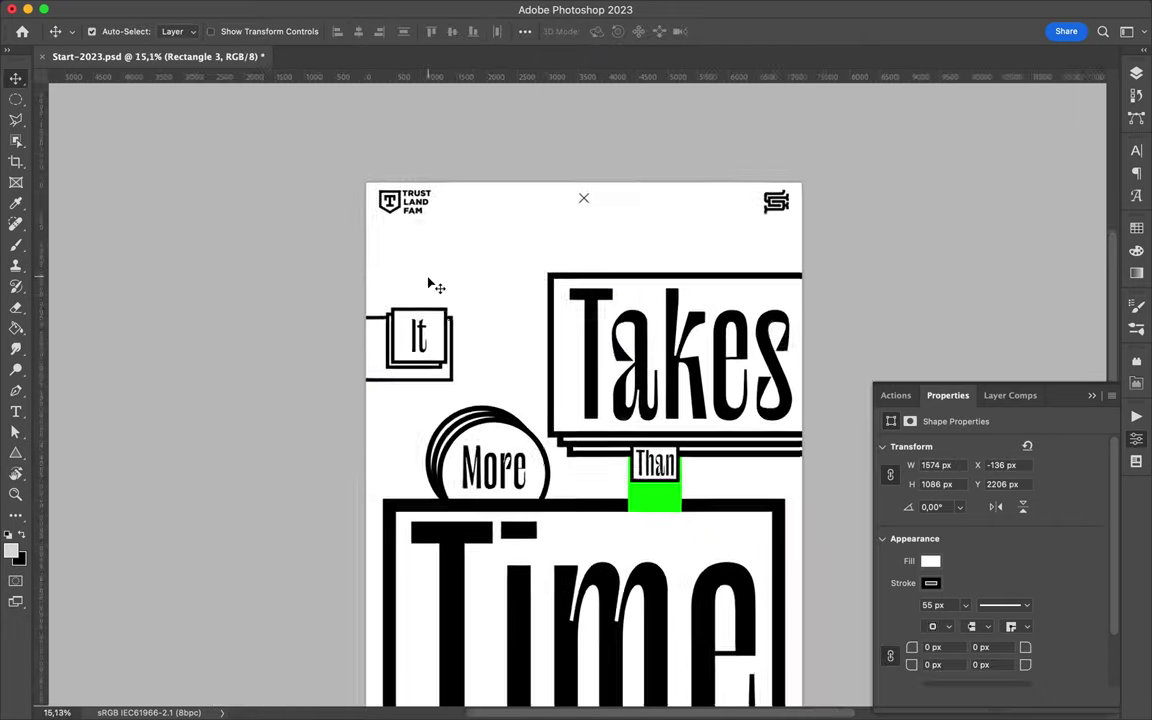
- Draw a rectangle across the lower poster with a light grey fill and no outline
scroll(436, 287, down, 3)
scroll(478, 259, down, 2)
key(u)
right_click(15, 453)
click(60, 452)
mouse_move(296, 443)
mouse_down()
mouse_move(577, 590)
mouse_move(576, 607)
mouse_up()
key(a)
click(238, 31)
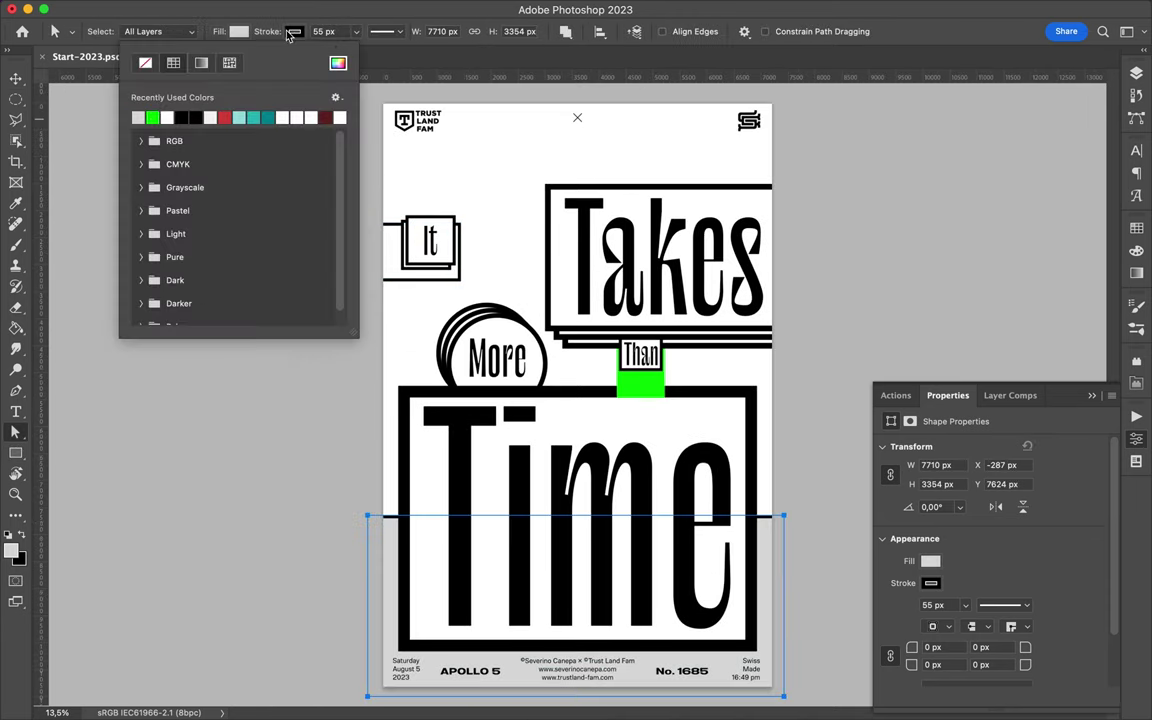
click(160, 108)
click(785, 313)
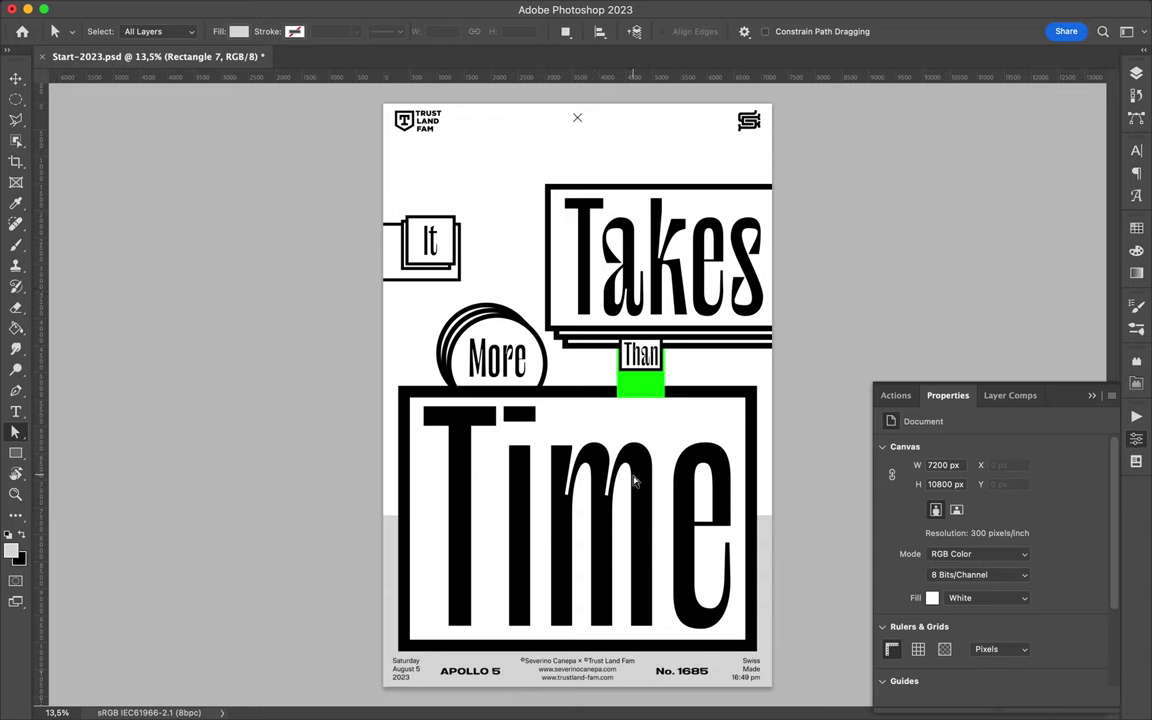
- Shrink the circles behind More with Free Transform
key(v)
click(500, 355)
click(445, 330)
key(ctrl+t)
drag(437, 303, 449, 311)
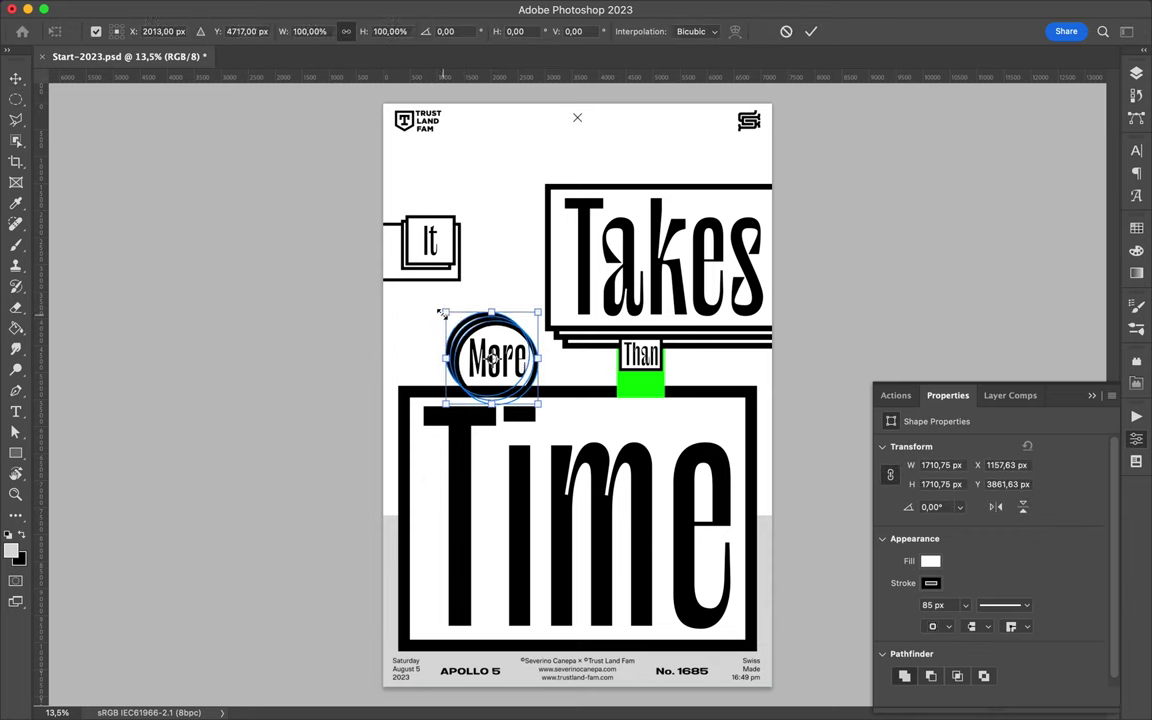
drag(449, 311, 473, 335)
key(Return)
- Move the More badge slightly down and to the right
key(a)
key(v)
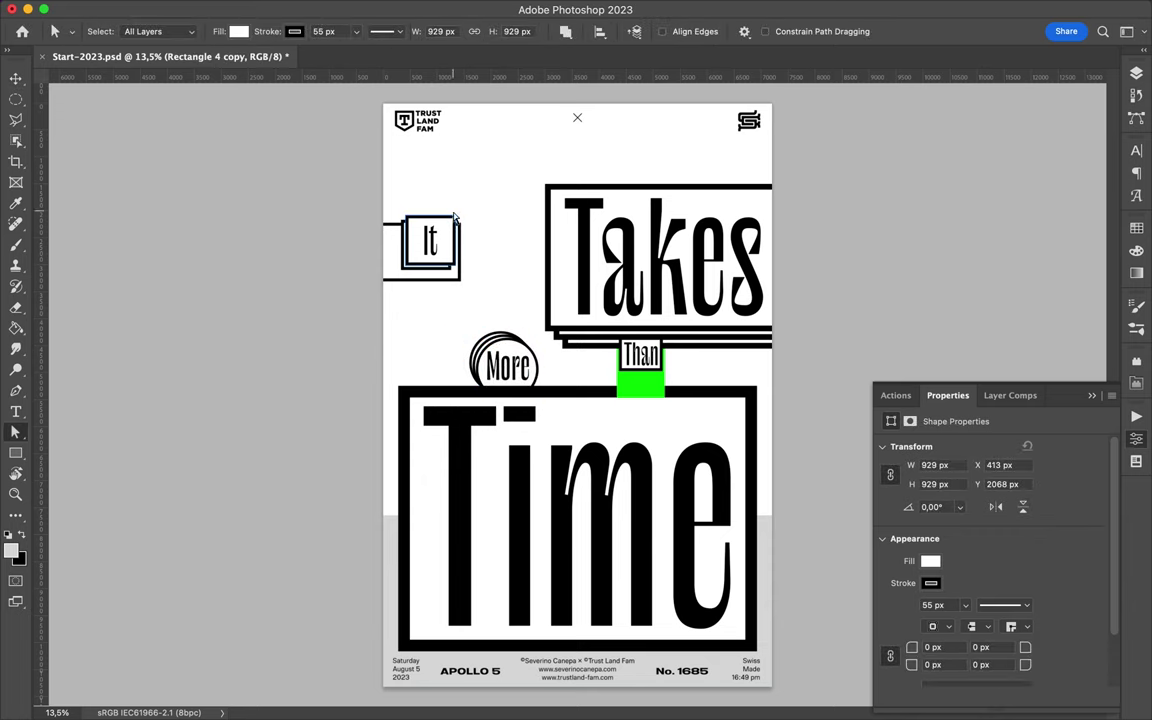
key(a)
click(485, 338)
key(v)
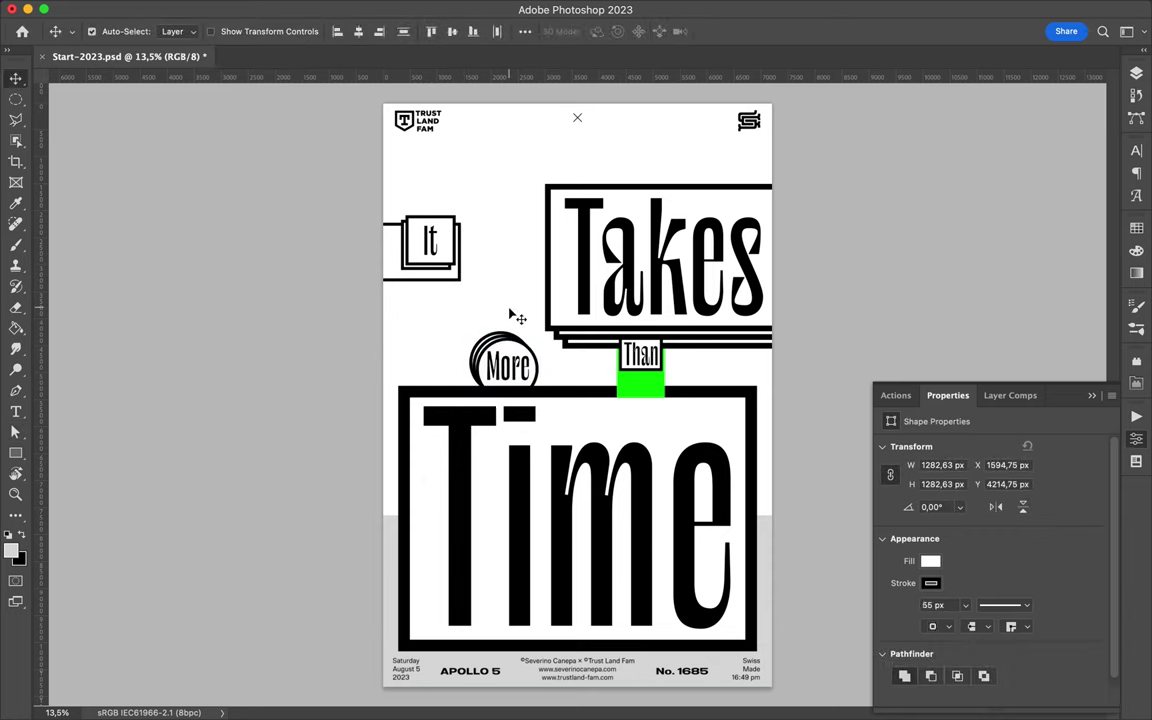
key(F7)
mouse_move(515, 338)
mouse_down()
mouse_move(537, 361)
mouse_move(518, 375)
mouse_move(461, 375)
mouse_move(569, 427)
mouse_up()
- Draw a large green circle centred on the More badge
key(u)
key(Escape)
key(F7)
key(v)
click(640, 385)
key(u)
drag(519, 415, 591, 499)
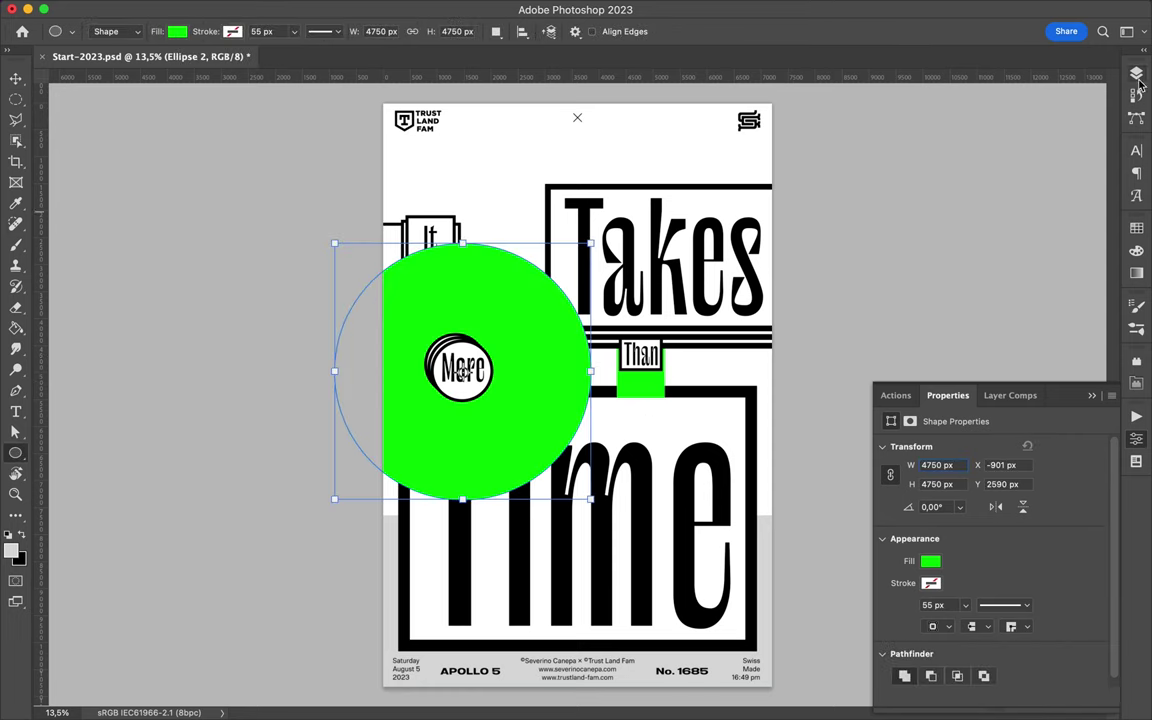
- Send the green circle just above the Background layer and nudge the More badge
key(F7)
drag(1000, 156, 1027, 706)
drag(1027, 625, 1027, 632)
key(v)
drag(471, 364, 474, 372)
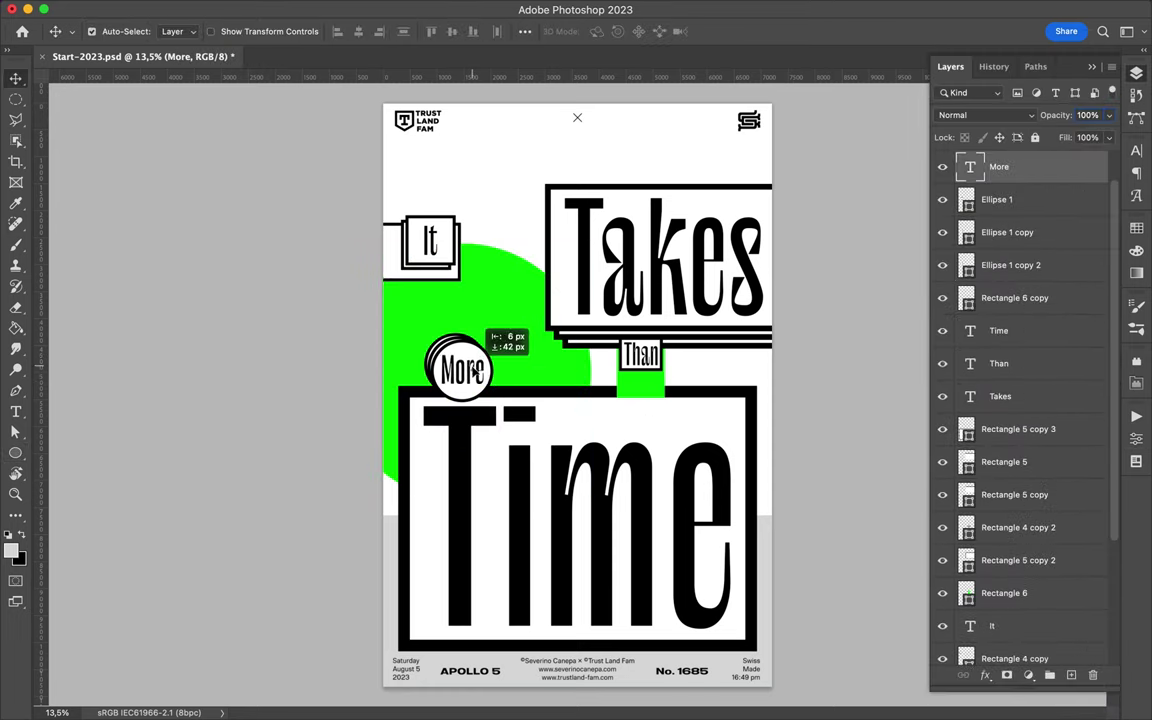
- Draw a green block over the e of Time and place it beneath the Time text
key(u)
ctrl+click(650, 488)
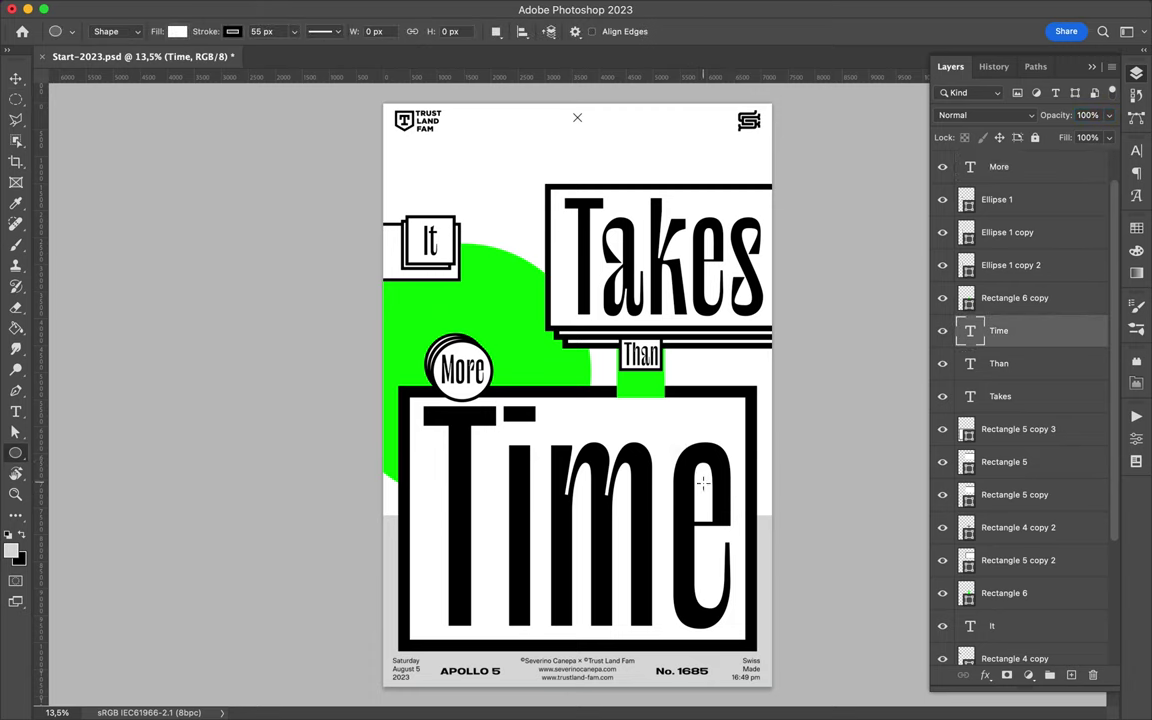
key(alt+bracketright)
key(F7)
key(shift+u)
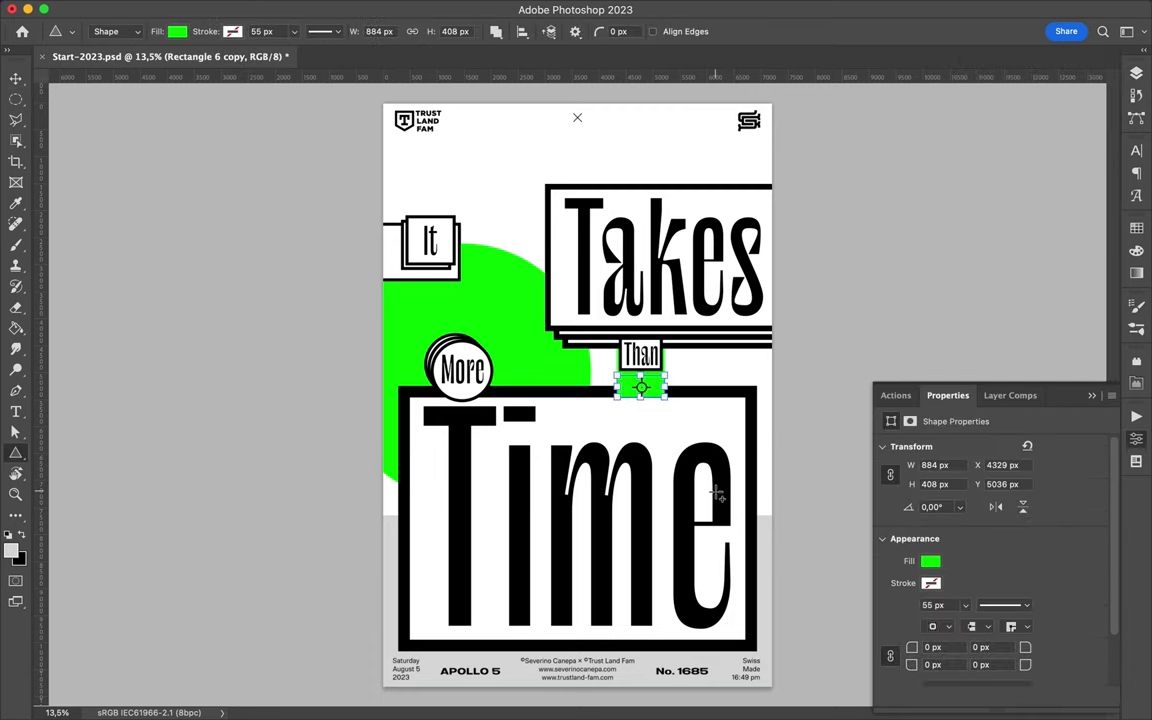
drag(778, 524, 776, 522)
key(v)
key(F7)
drag(1010, 297, 1028, 380)
- Draw a grey bar over the T of Time and align its top with the letter
scroll(722, 481, up, 1)
scroll(722, 481, up, 1)
scroll(501, 488, down, 2)
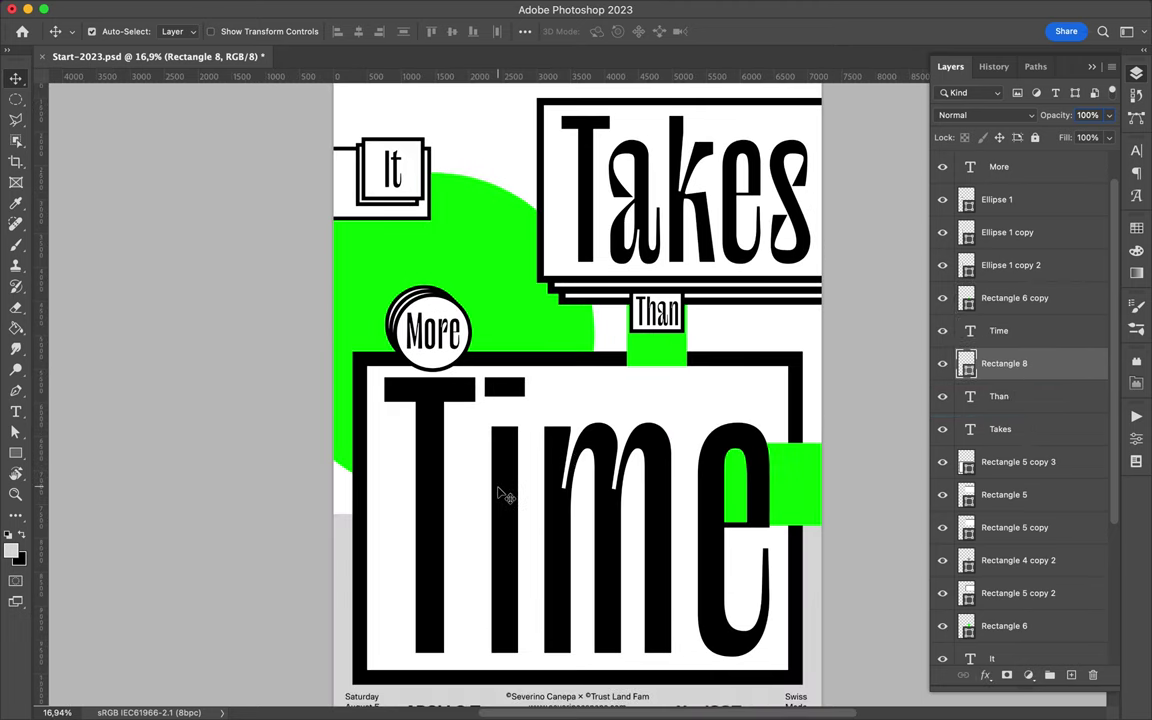
key(u)
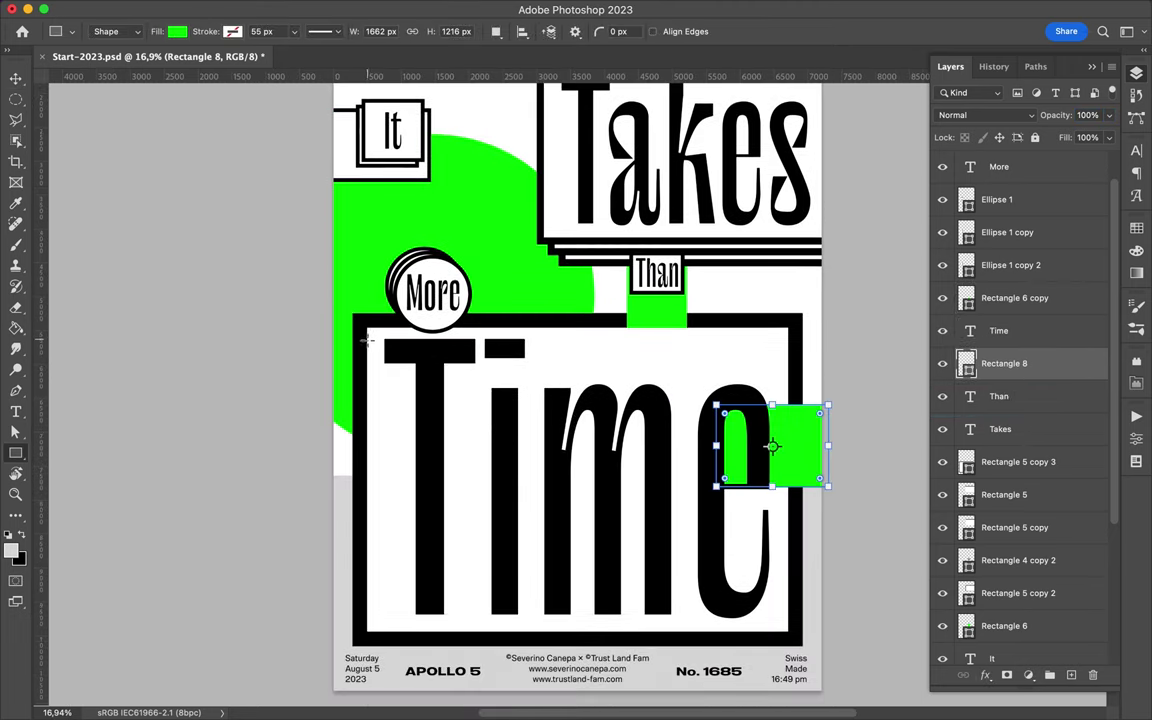
drag(436, 436, 424, 617)
key(v)
scroll(360, 375, up, 5)
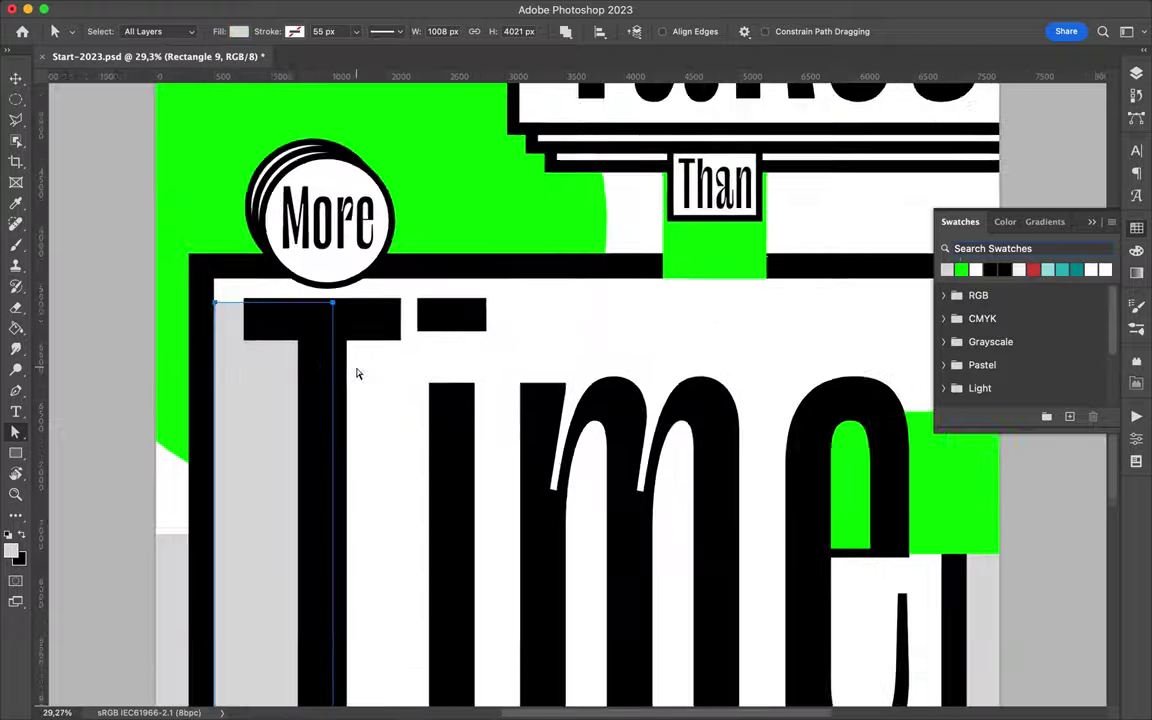
key(ctrl+t)
drag(475, 244, 475, 240)
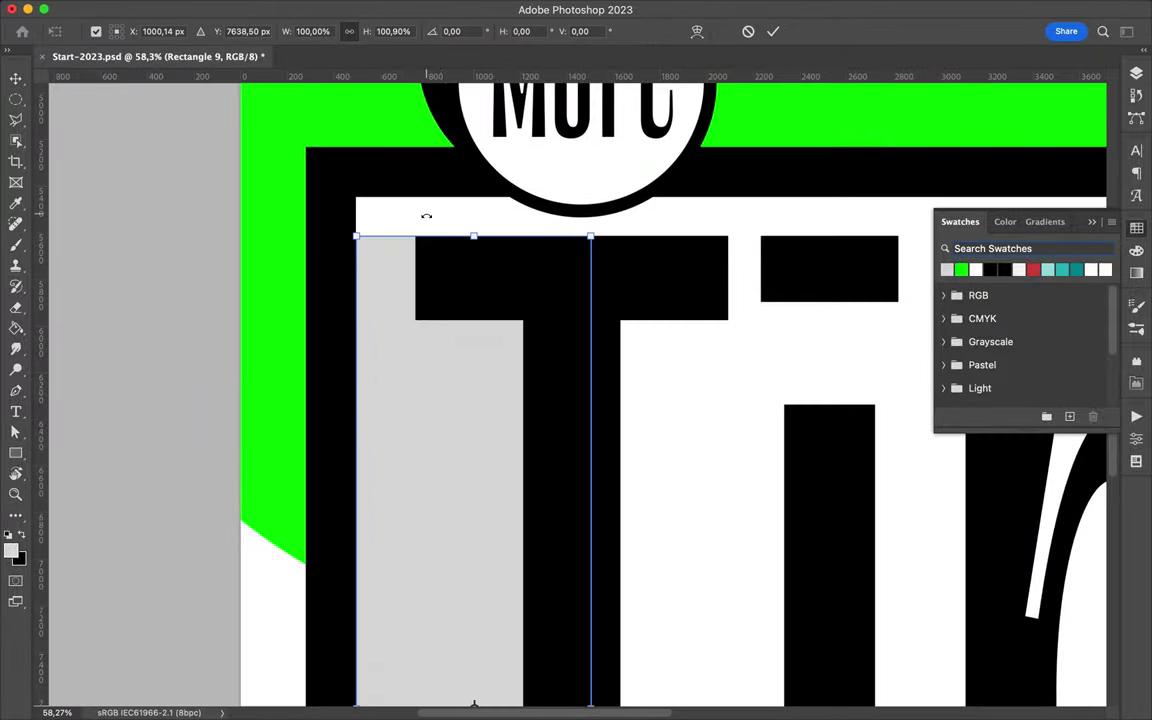
key(Return)
- Stretch the grey bar down to the bottom of the poster
scroll(440, 224, down, 10)
scroll(440, 224, down, 2)
key(ctrl+t)
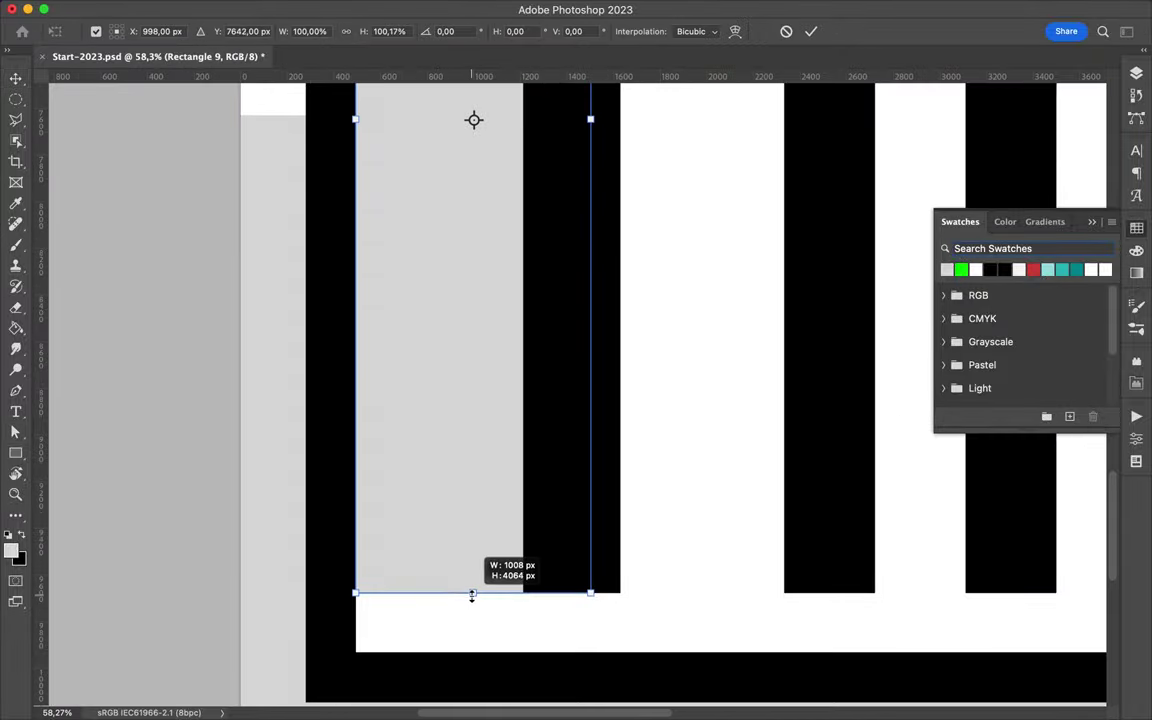
key(Return)
scroll(499, 478, down, 5)
scroll(499, 478, down, 5)
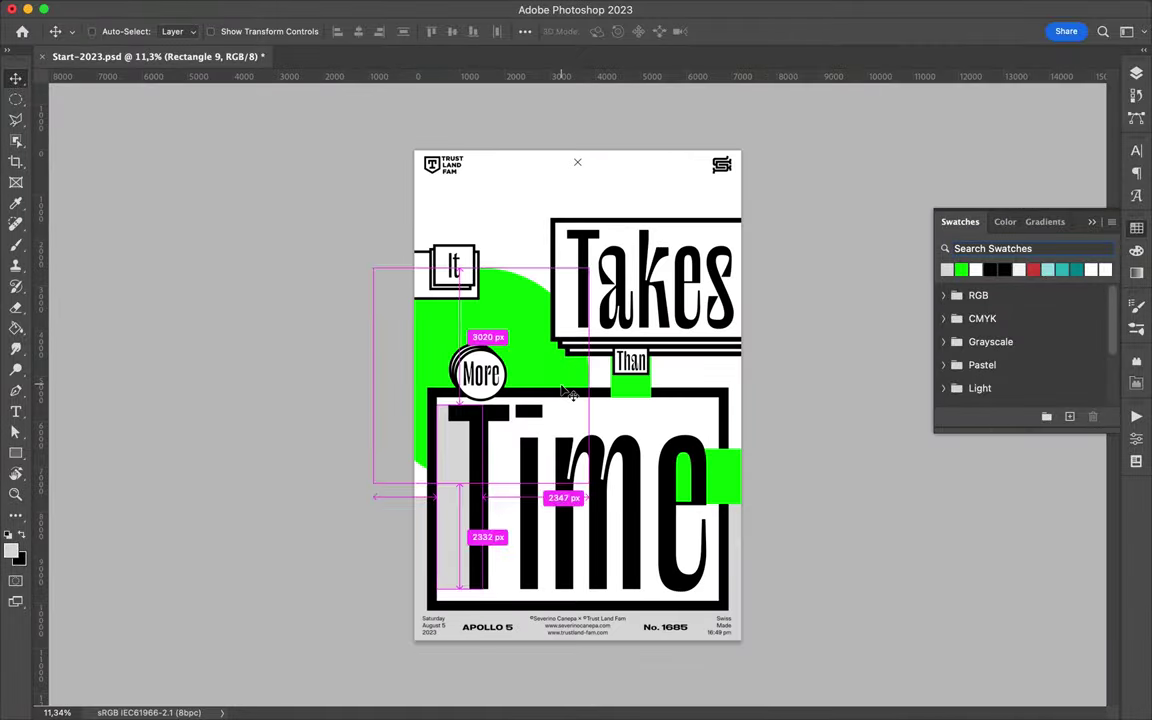
scroll(590, 296, up, 7)
- Draw a green shape filling the a's counter and move it beneath the Takes text
key(p)
click(664, 298)
drag(652, 405, 666, 430)
key(F7)
drag(997, 297, 997, 478)
- Draw a green arch filling the counter of the e in Takes
click(763, 336)
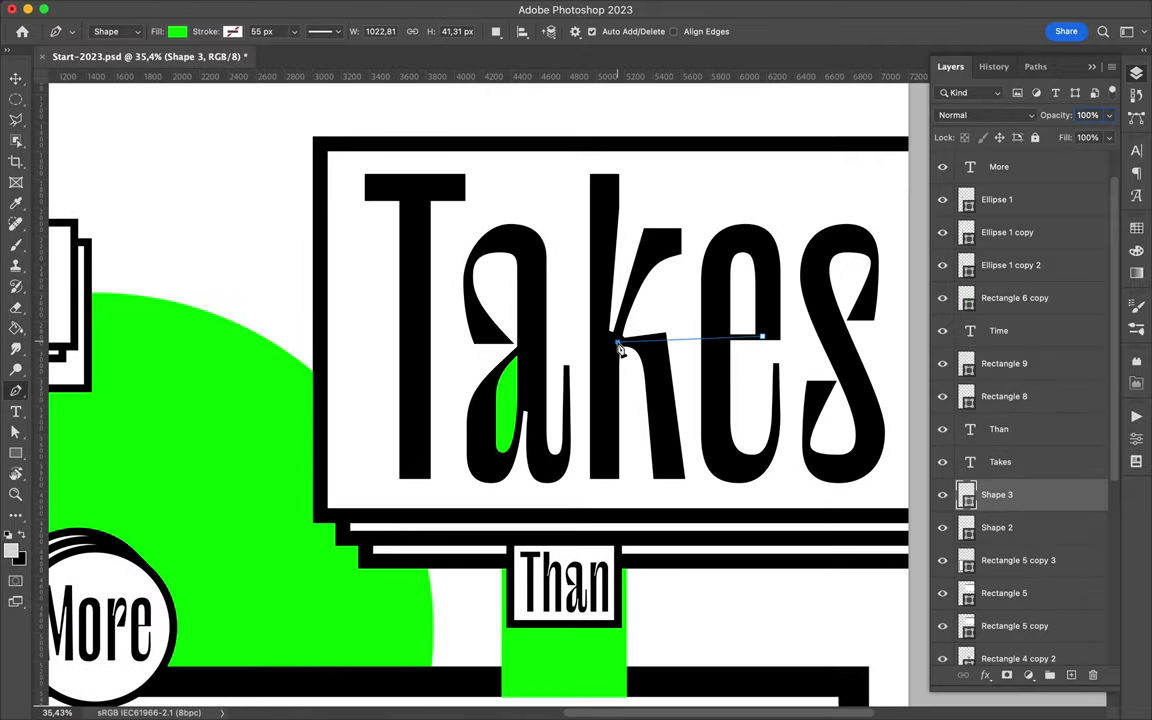
click(721, 337)
click(763, 336)
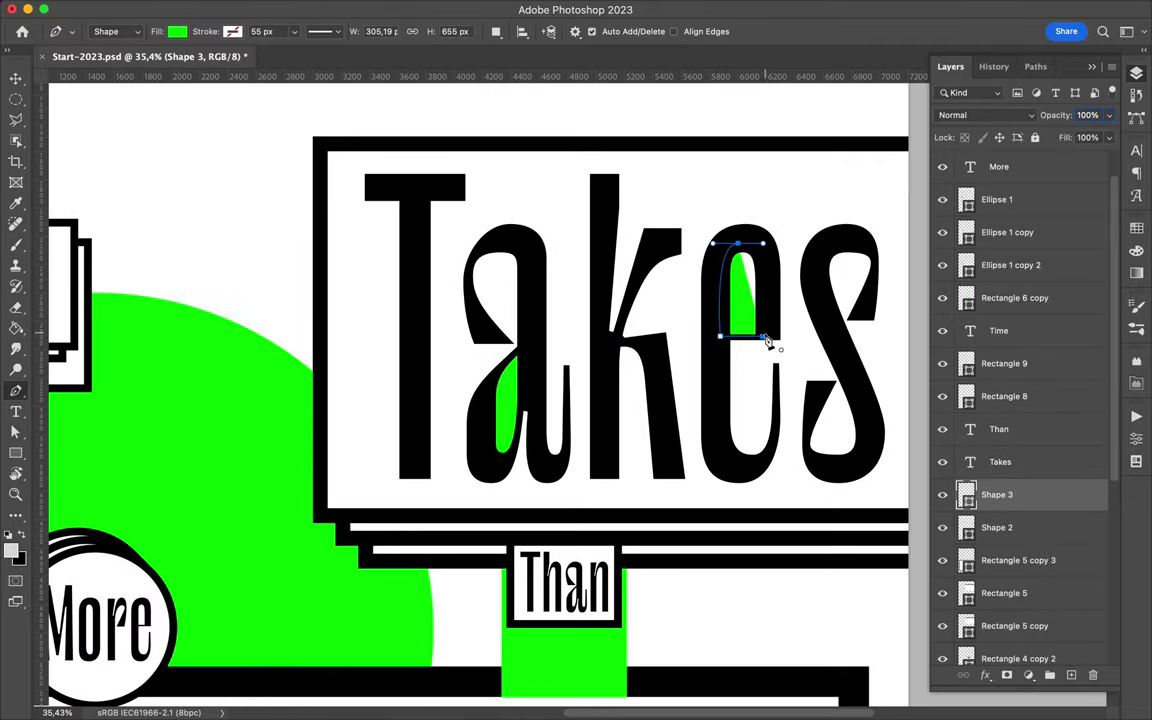
key(v)
scroll(740, 362, right, 2)
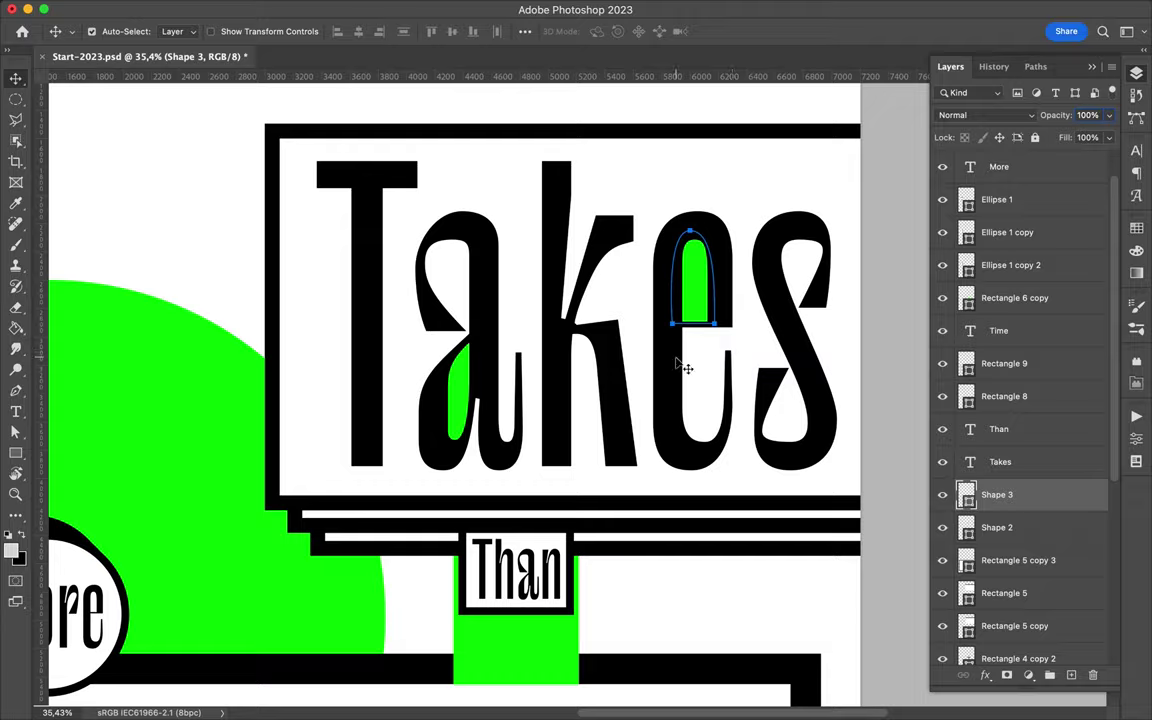
scroll(686, 368, down, 3)
scroll(686, 368, down, 3)
scroll(686, 368, down, 1)
click(740, 322)
scroll(738, 320, up, 2)
- Draw a grey rectangle behind the Takes box, layered just above the Background
click(708, 622)
key(m)
key(u)
mouse_move(461, 203)
mouse_down()
mouse_move(516, 249)
mouse_move(648, 272)
mouse_up()
key(v)
drag(1016, 514, 1005, 634)
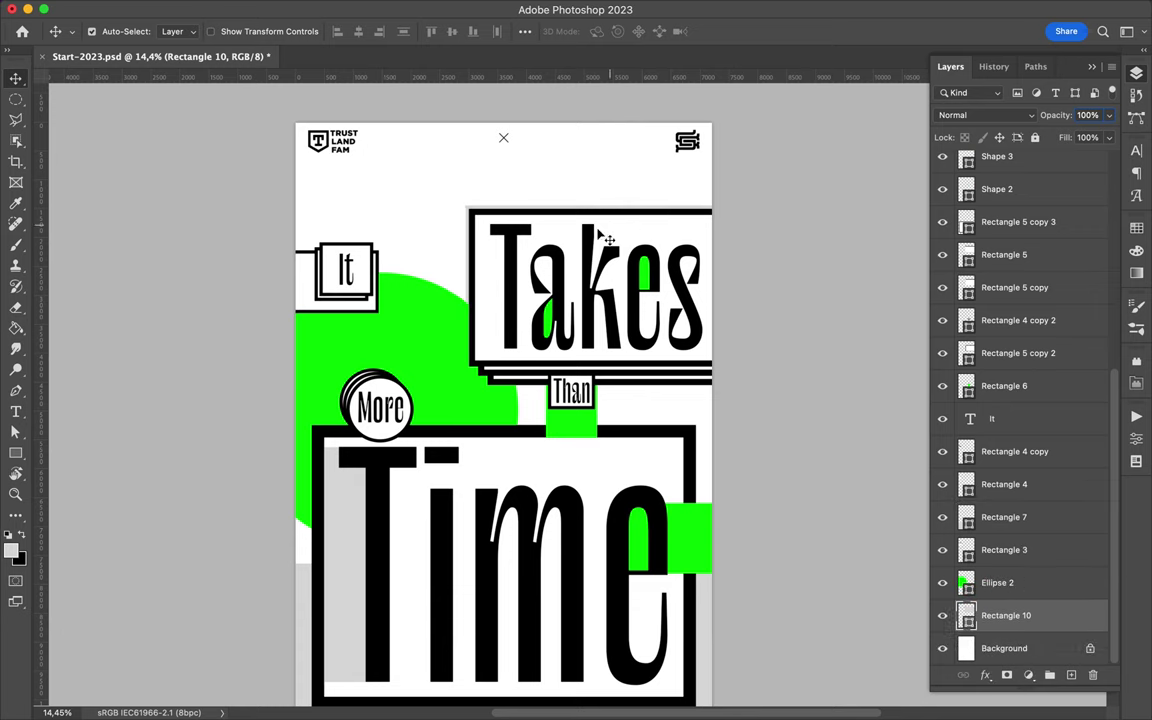
scroll(622, 228, down, 1)
- Duplicate the It box frame and place the copy behind it as a black backing
click(1004, 549)
key(ctrl+j)
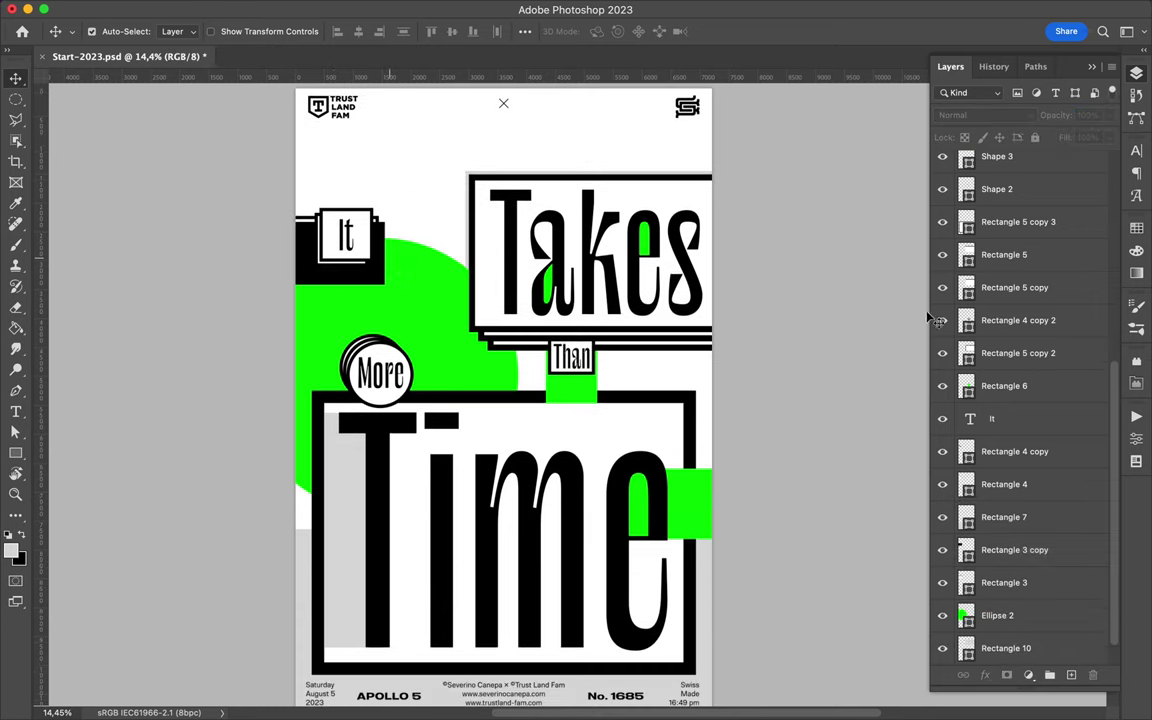
key(ctrl+bracketleft)
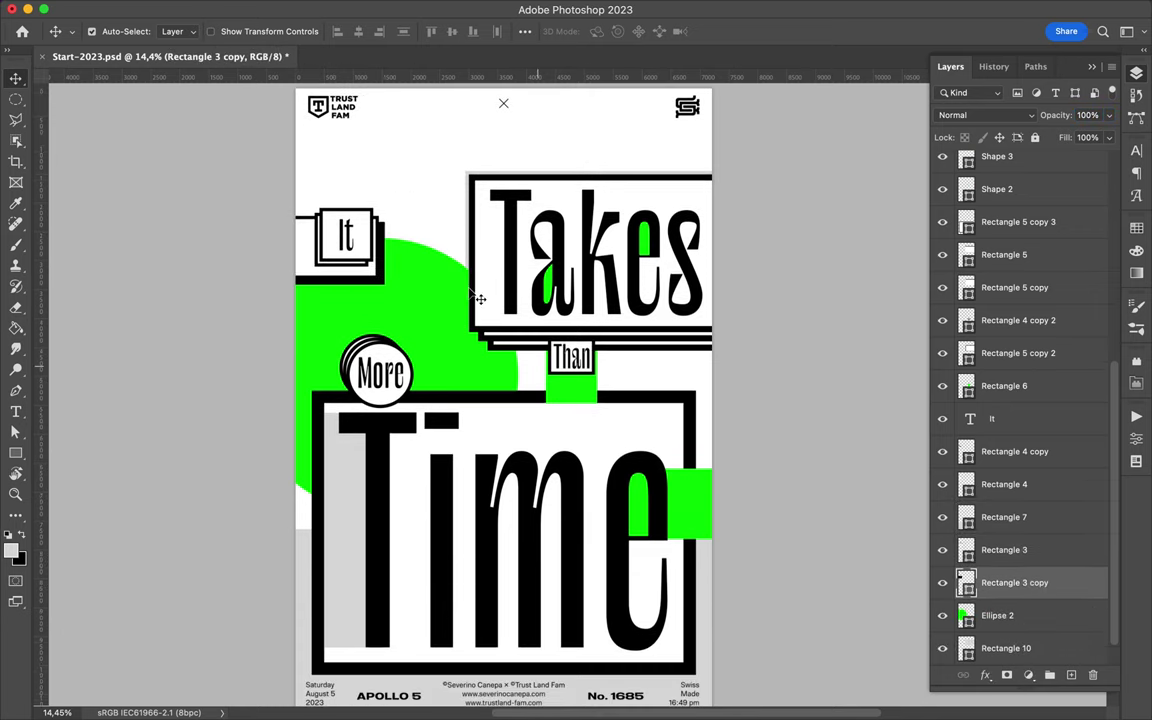
click(548, 695)
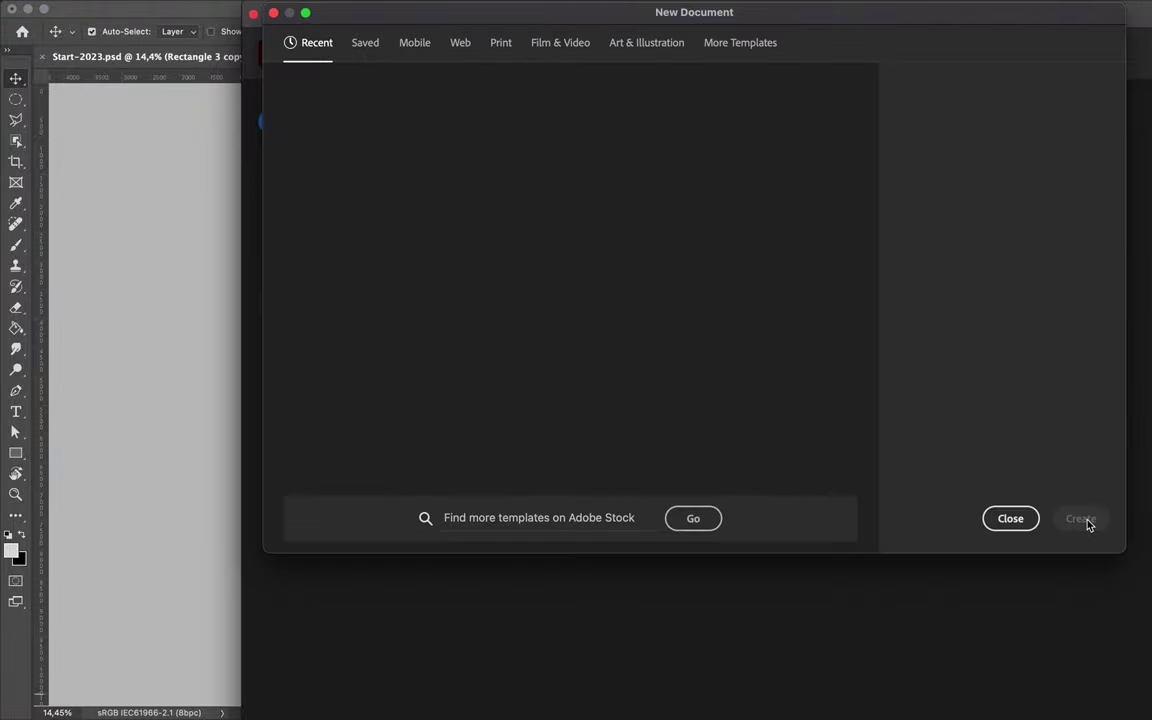
- Create a new A4 print document, draw an 18-point star, and drag it into the poster behind More
click(501, 47)
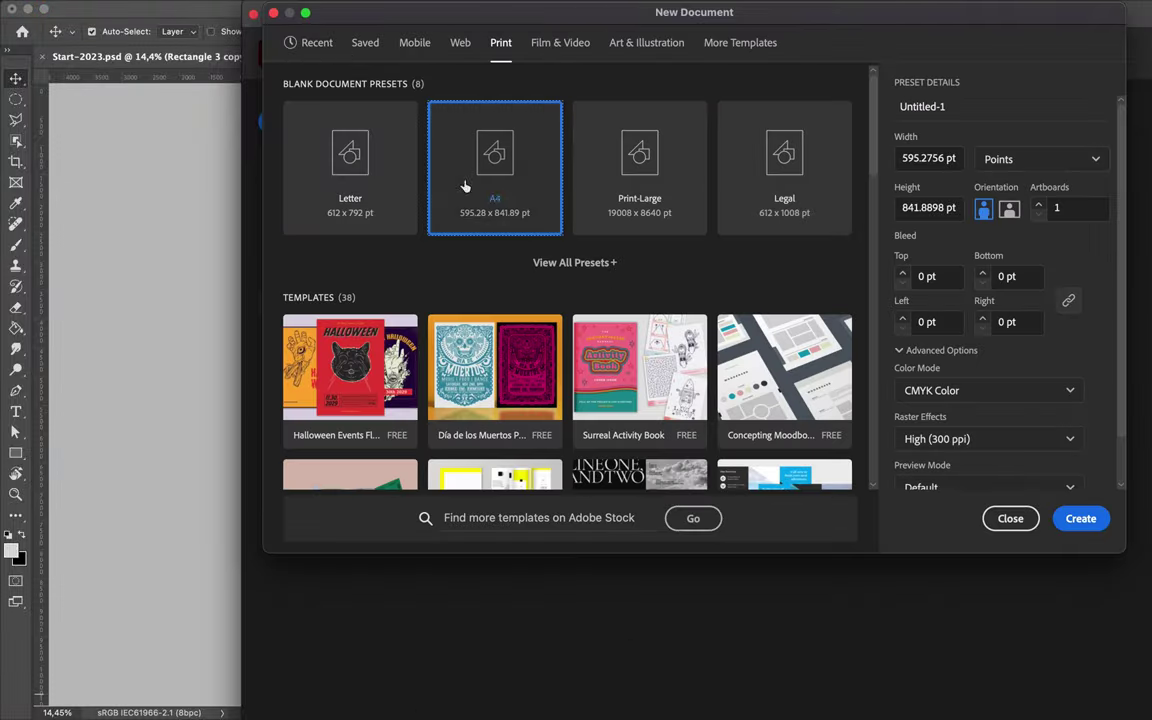
key(Escape)
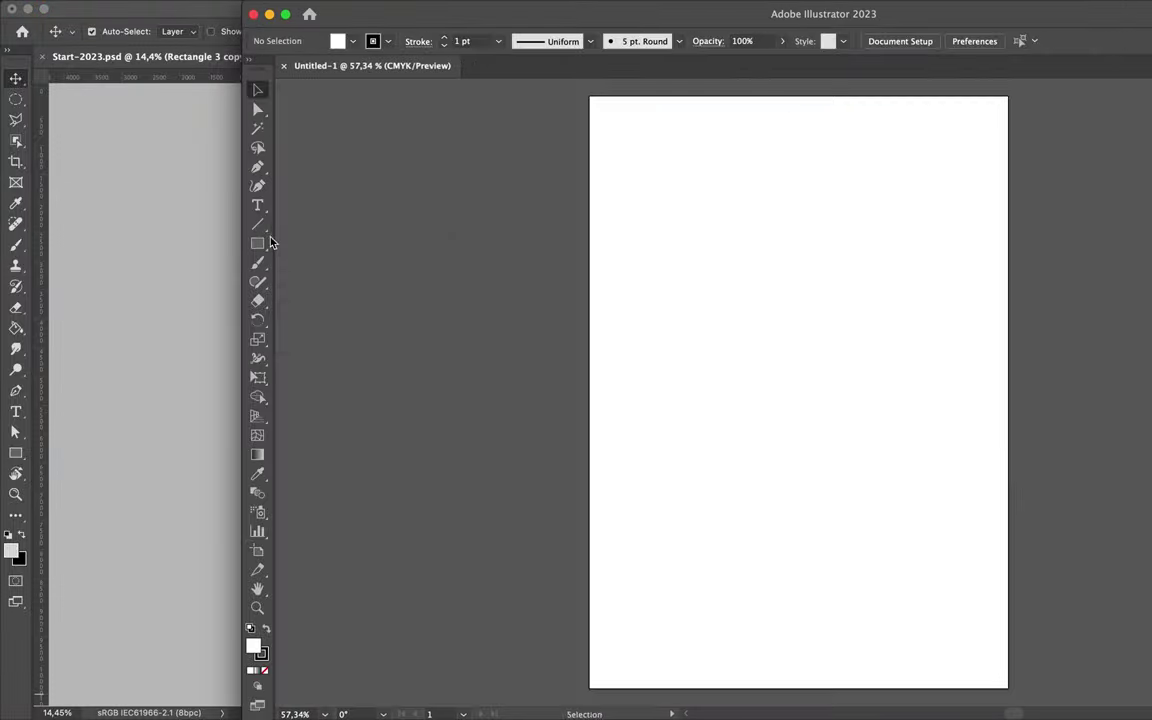
drag(260, 242, 316, 320)
drag(610, 332, 767, 411)
key(Up)
key(Up)
key(Up)
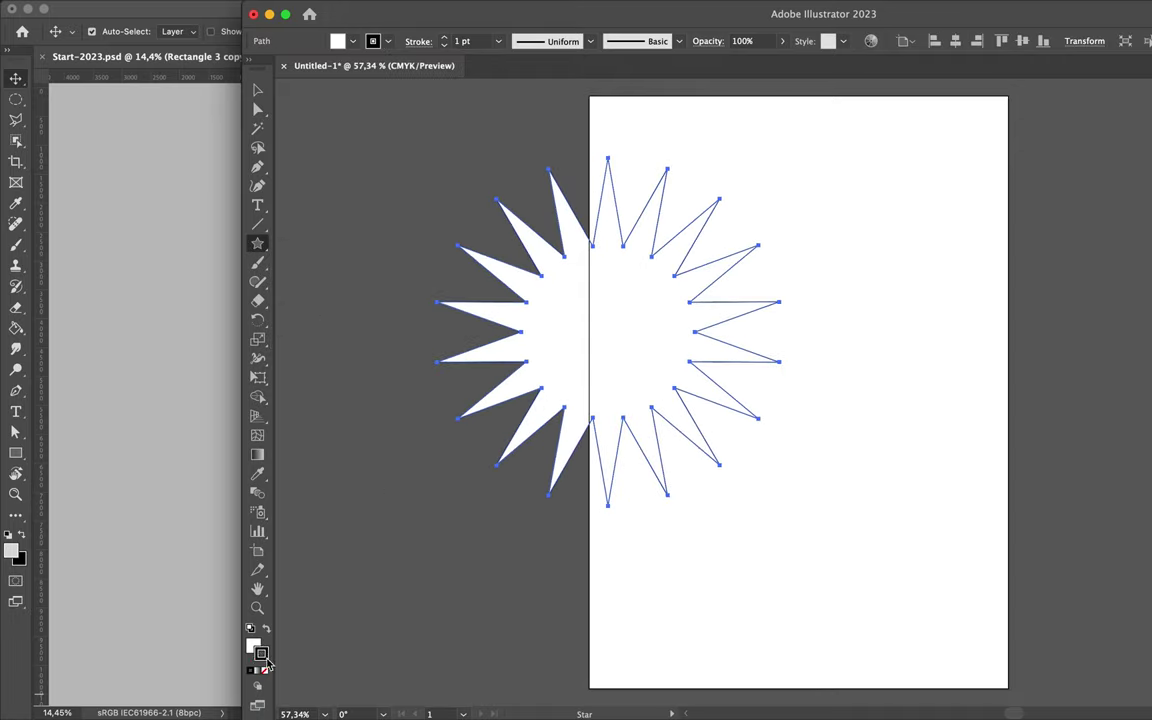
drag(480, 330, 382, 357)
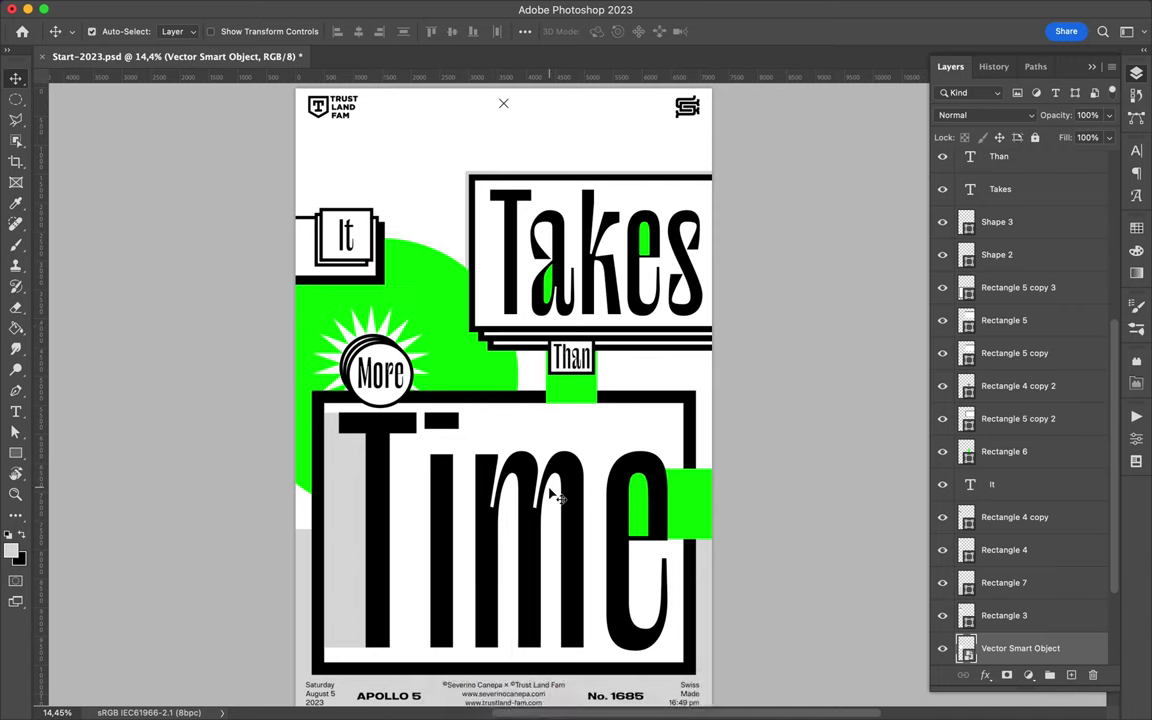
- Copy and paste the starburst, moving the copy up toward the Takes box
scroll(668, 337, left, 3)
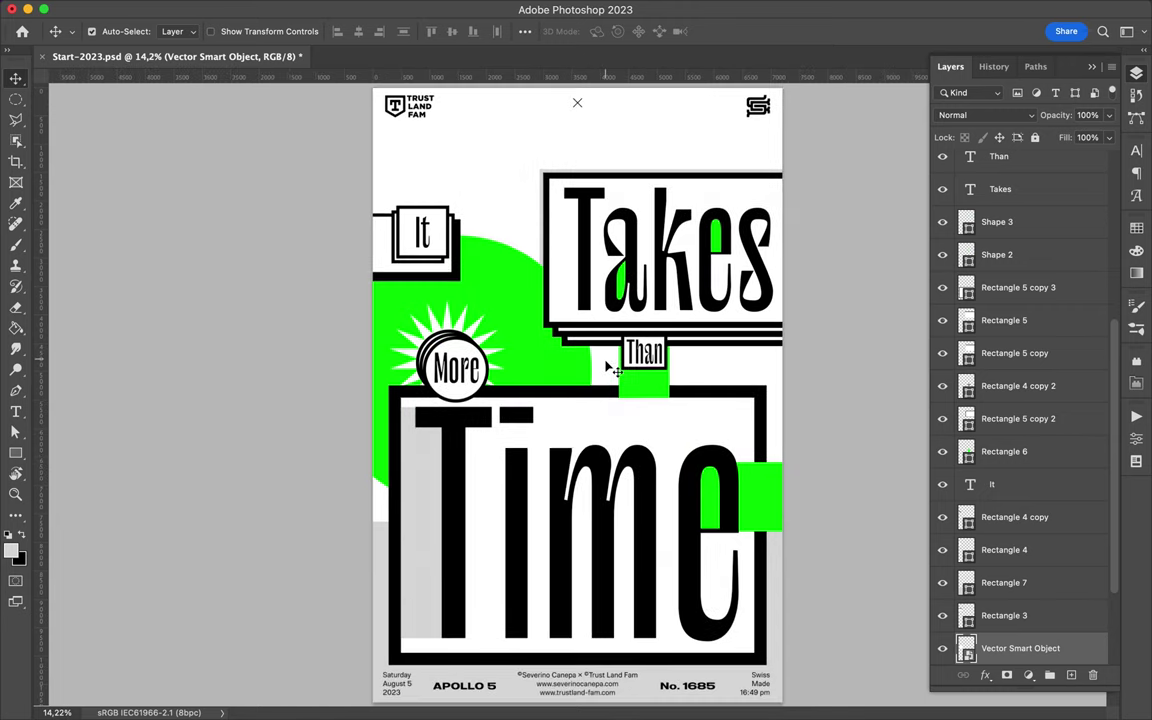
key(super+Tab)
key(super+c)
key(super+Tab)
key(super+v)
drag(565, 463, 538, 271)
- Clip a neon-green rectangle into the star copy and position it above the Takes box
key(u)
drag(588, 337, 426, 168)
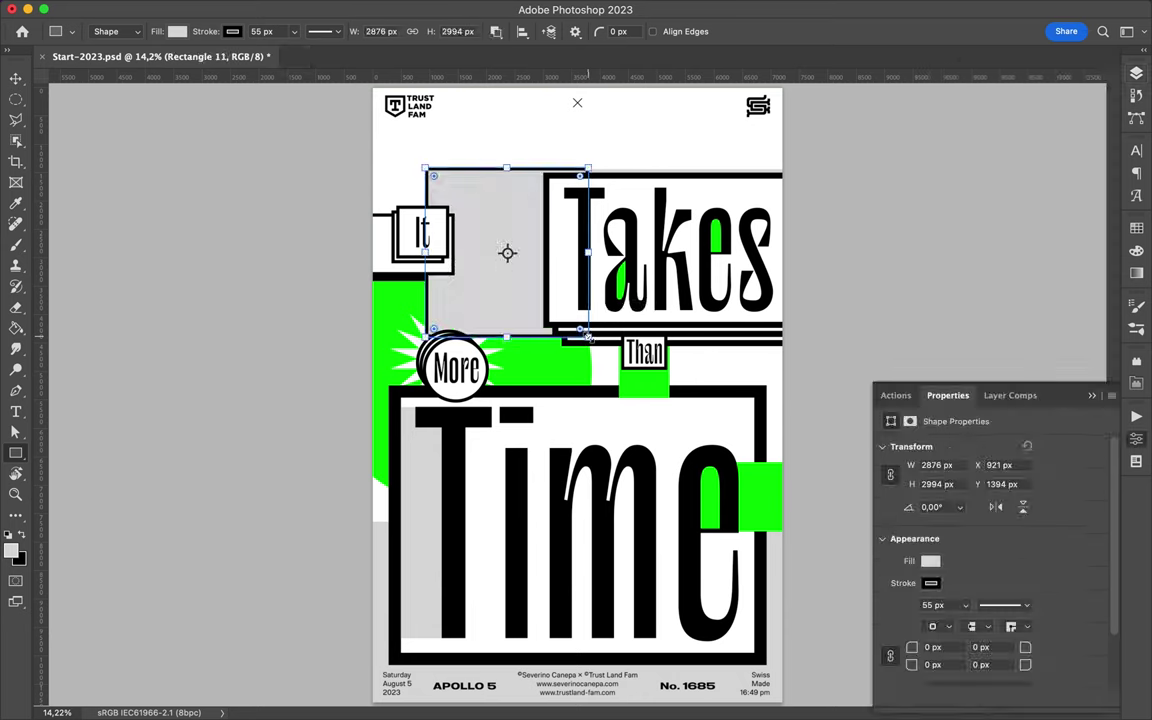
key(a)
click(1136, 228)
click(238, 31)
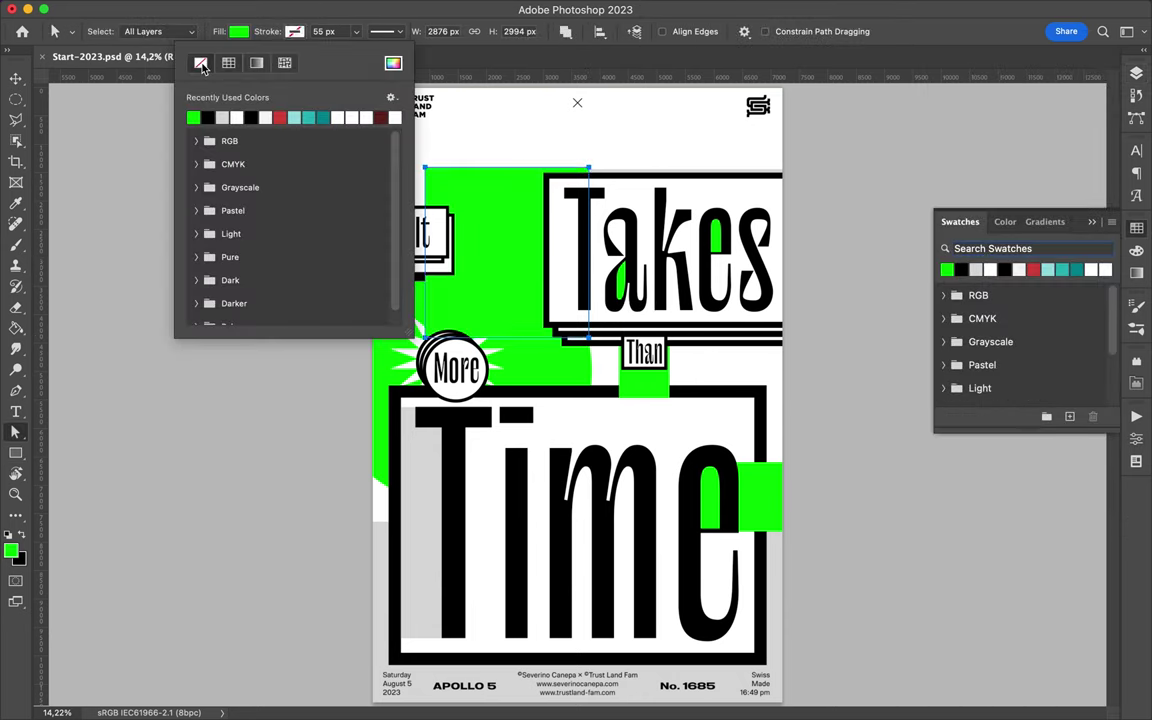
key(Escape)
key(v)
key(F7)
key(super+alt+g)
drag(454, 246, 496, 175)
- Copy the green star to the bottom-right corner and draw a black block over it
scroll(528, 313, down, 2)
drag(530, 315, 718, 600)
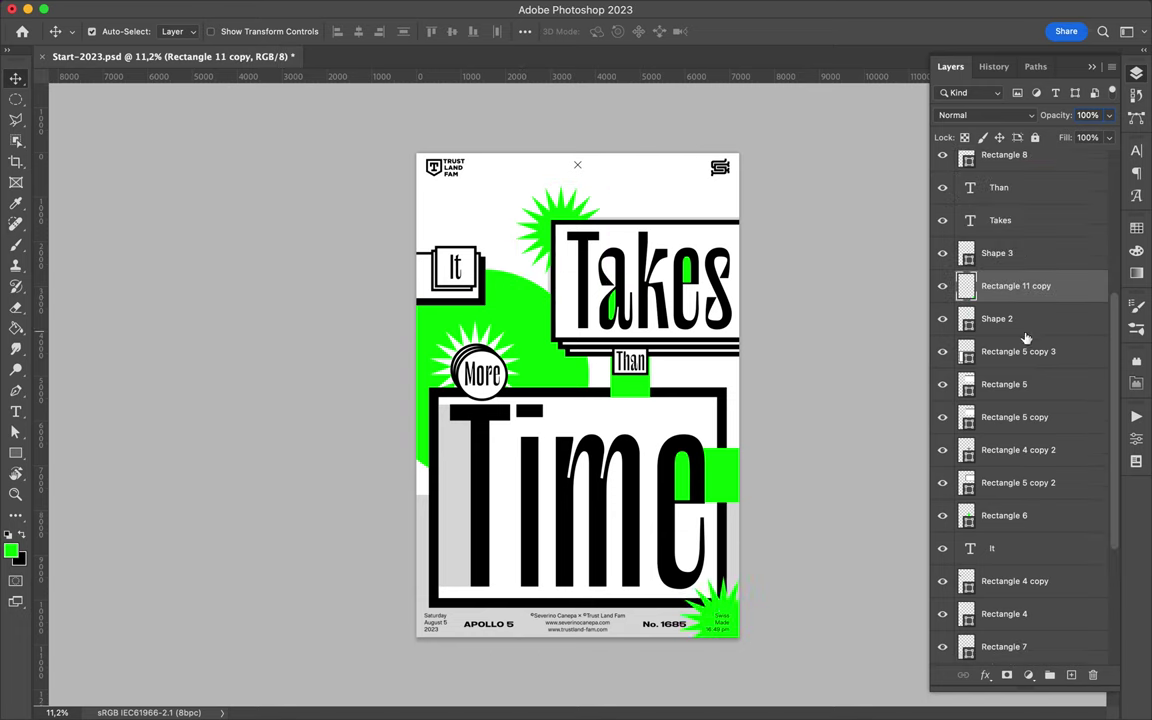
key(u)
drag(672, 578, 760, 650)
key(x)
key(alt+BackSpace)
- Clip the black rectangle into the bottom-right starburst
key(v)
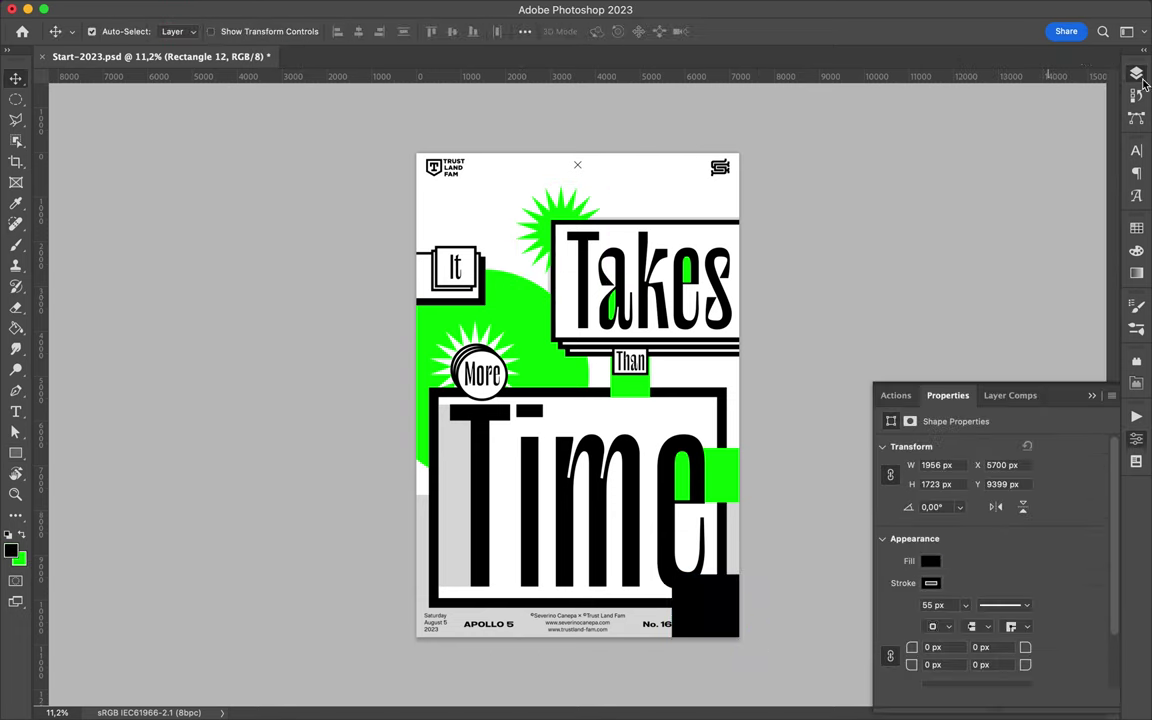
key(F7)
key(ctrl+alt+g)
scroll(737, 605, up, 3)
- Make the Swiss Made 16:49 pm text white and fit the whole poster on screen
click(738, 504)
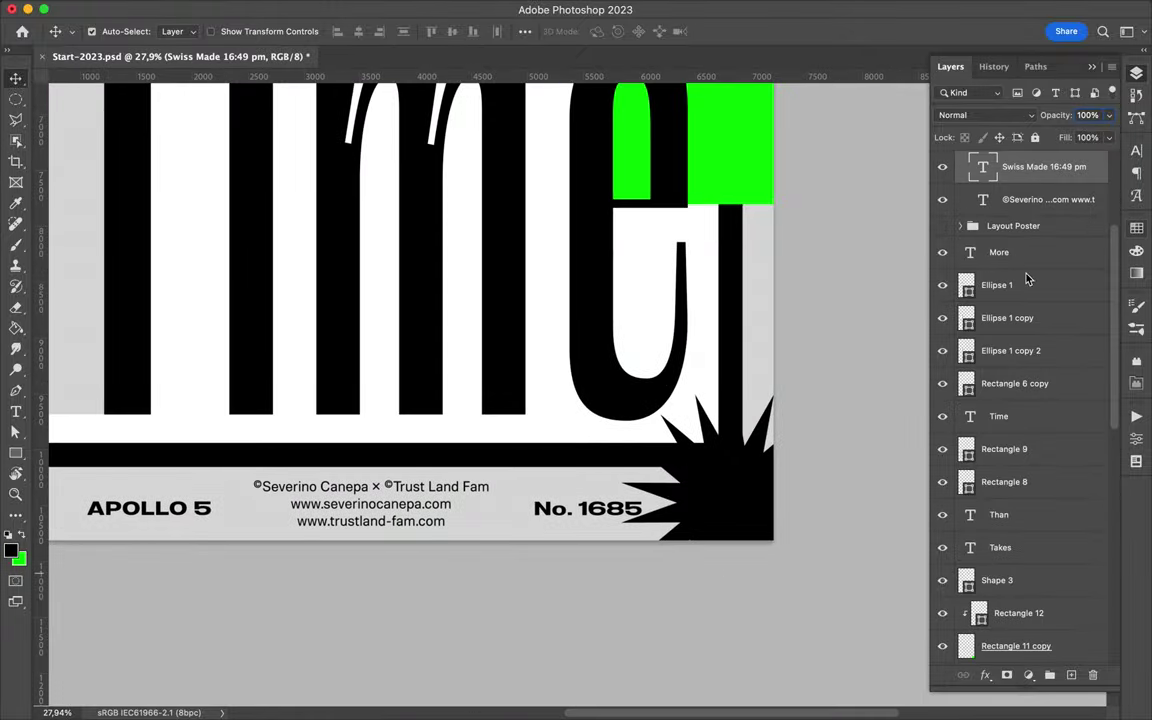
click(1136, 229)
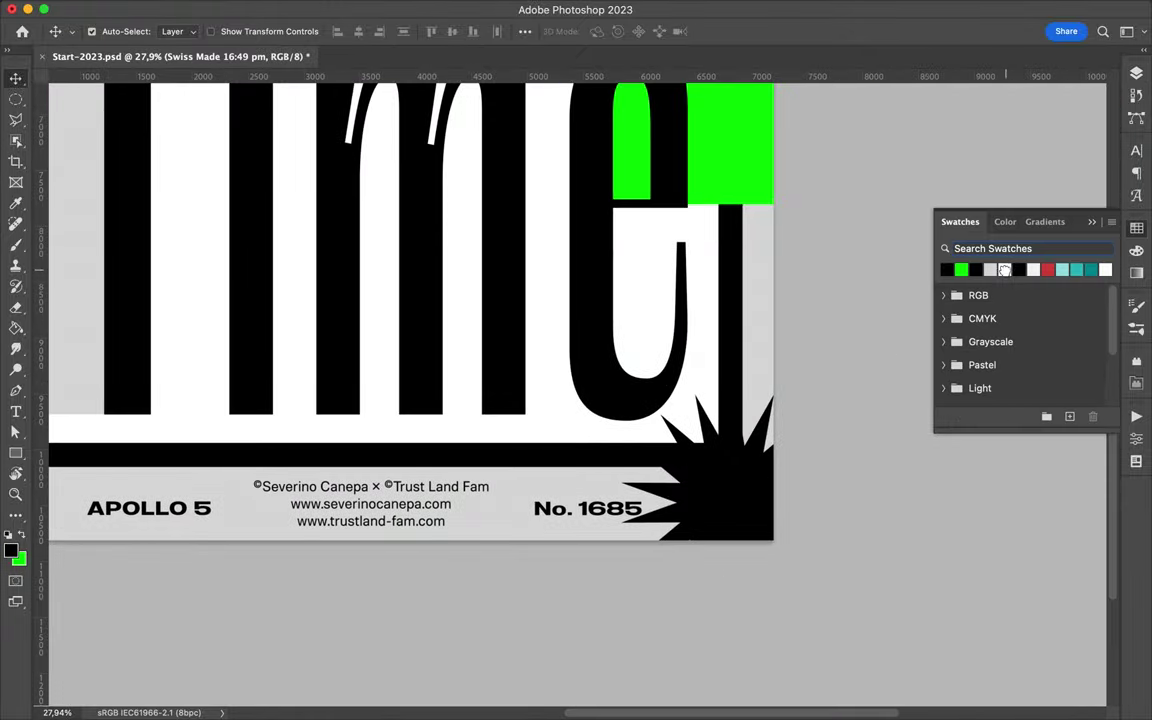
click(1005, 270)
key(F7)
click(731, 475)
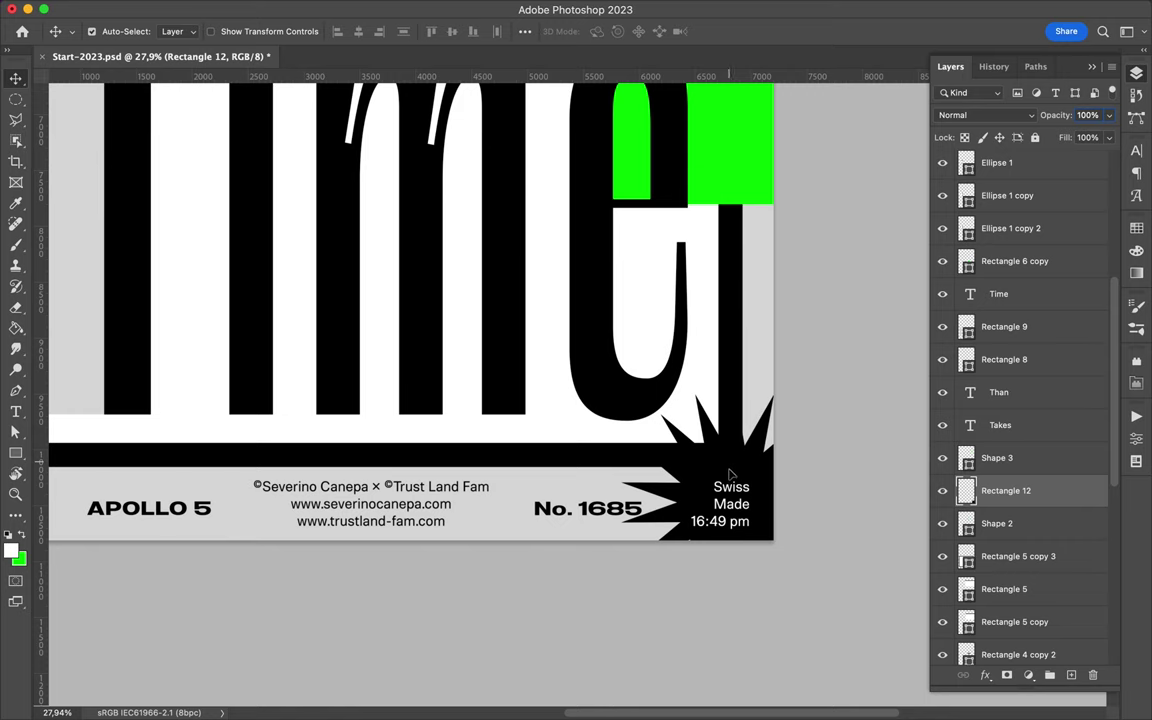
key(ctrl+0)
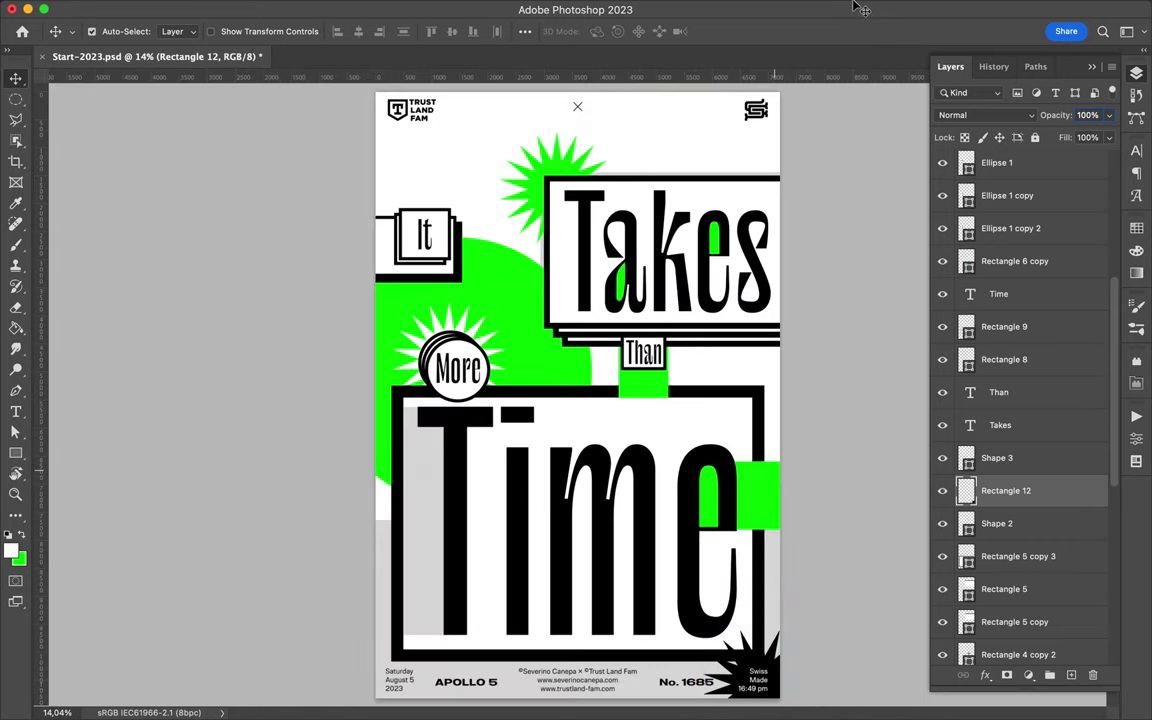